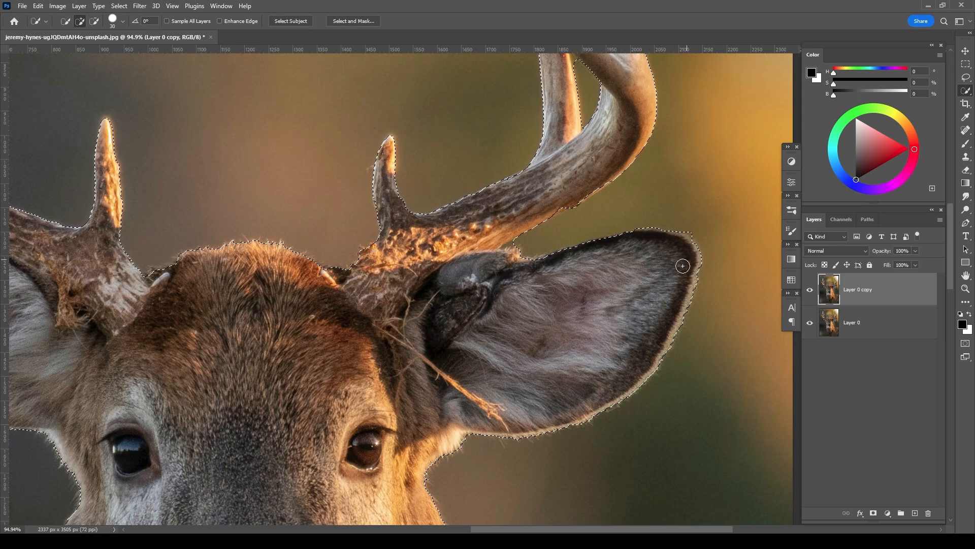
Step: Refine the deer's Quick Selection edge around the right antler's base, the gap above the right ear and between the tines
drag(452, 362, 486, 386)
scroll(549, 269, up, 5)
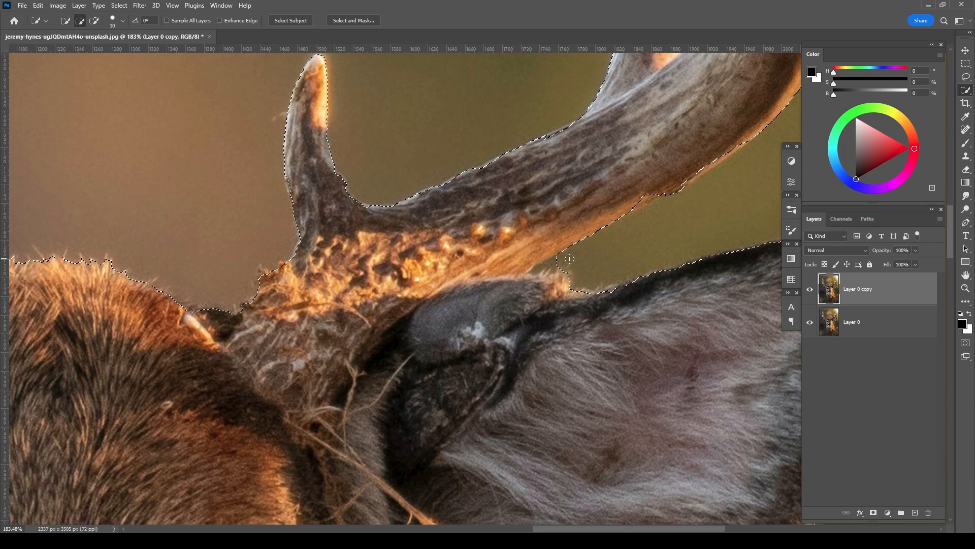
drag(559, 263, 538, 270)
scroll(513, 292, down, 3)
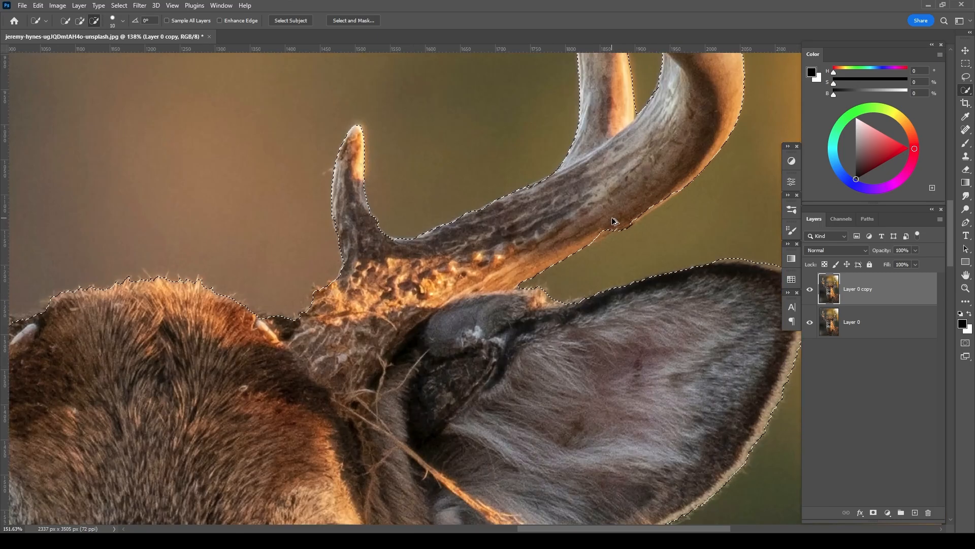
drag(628, 180, 582, 241)
scroll(582, 241, up, 2)
scroll(579, 219, up, 5)
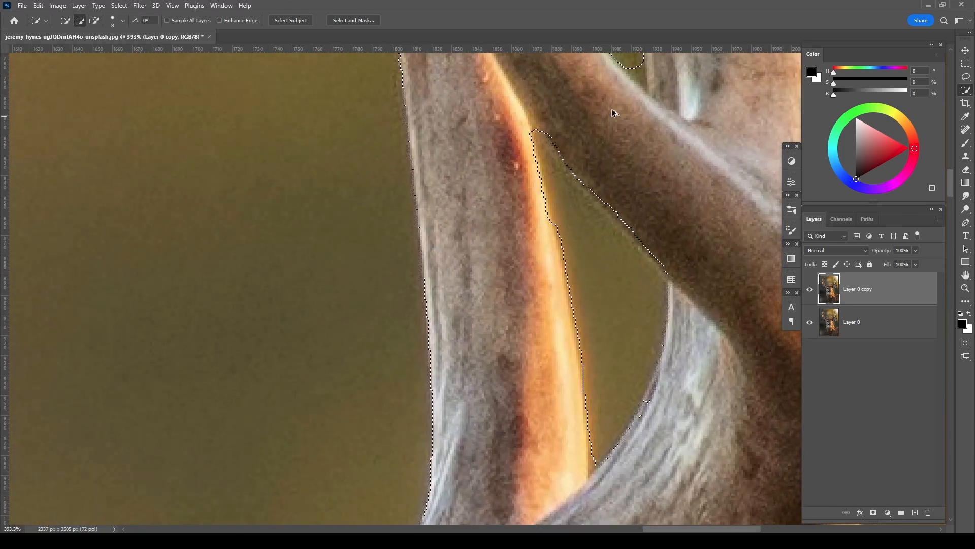
drag(615, 113, 604, 284)
scroll(630, 229, down, 7)
Step: Refine the selection edge along the left antler's outer curve and around the left ear
drag(218, 309, 711, 305)
scroll(344, 344, up, 7)
drag(344, 344, 627, 246)
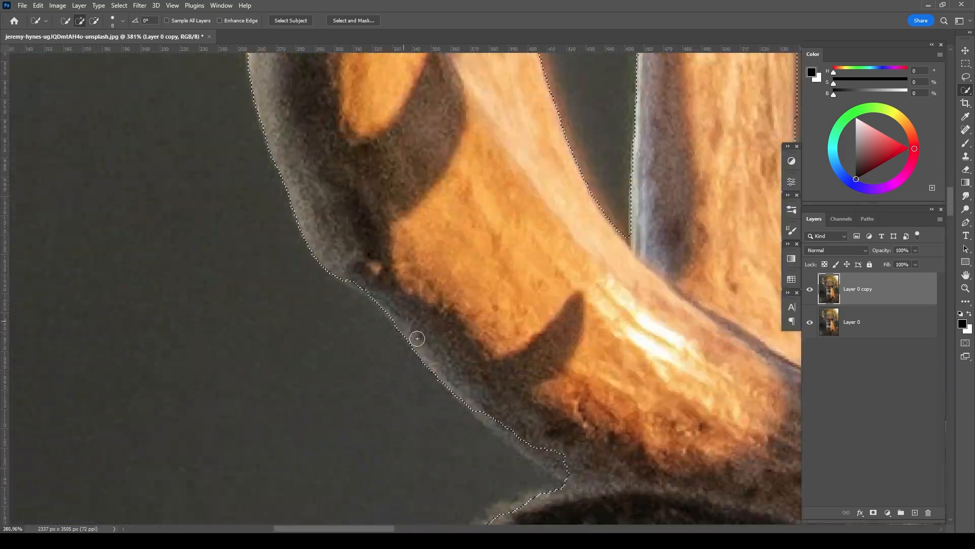
scroll(505, 461, down, 4)
drag(354, 306, 398, 232)
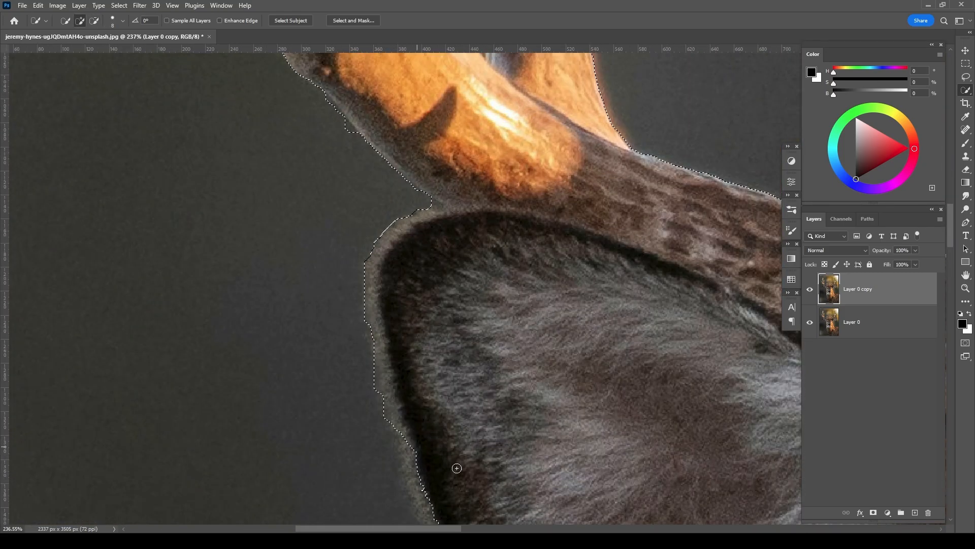
drag(457, 468, 432, 219)
drag(503, 401, 357, 140)
Step: Check the selection edge around the deer's neck and body and at the right antler's tip
scroll(392, 336, down, 15)
scroll(468, 355, down, 3)
drag(605, 418, 515, 316)
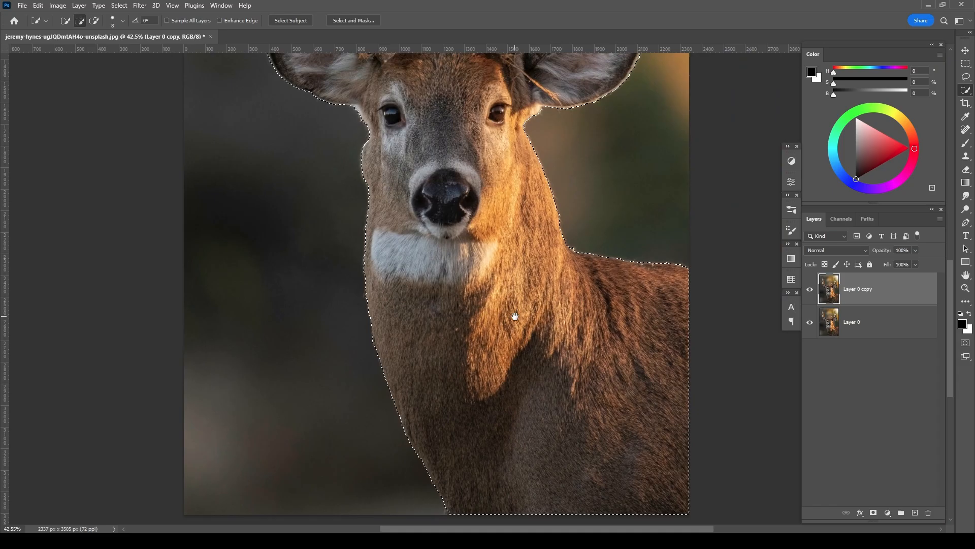
drag(508, 178, 498, 328)
scroll(501, 192, up, 5)
scroll(501, 191, down, 4)
scroll(355, 112, up, 7)
scroll(432, 356, down, 8)
drag(595, 163, 594, 364)
scroll(628, 313, up, 12)
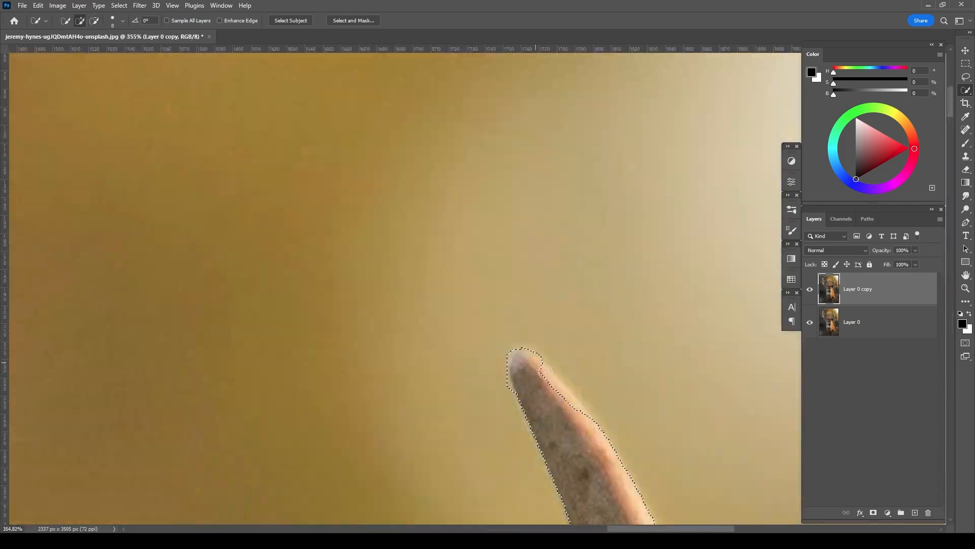
scroll(589, 214, down, 16)
Step: Refine the selection around the left antler's tine tips with a smaller Quick Selection brush
drag(239, 518, 452, 315)
scroll(245, 140, up, 16)
key(bracketleft)
key(bracketleft)
scroll(290, 388, up, 5)
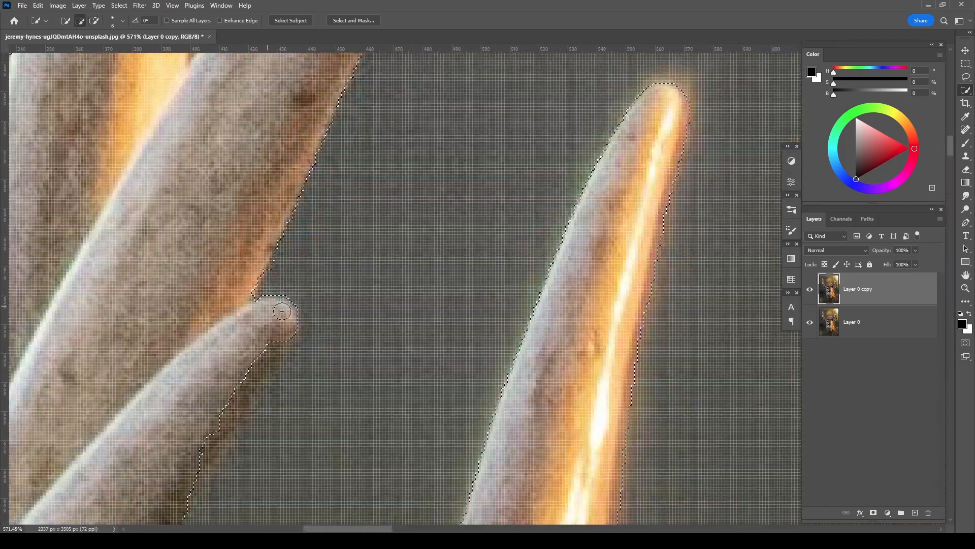
scroll(282, 311, down, 20)
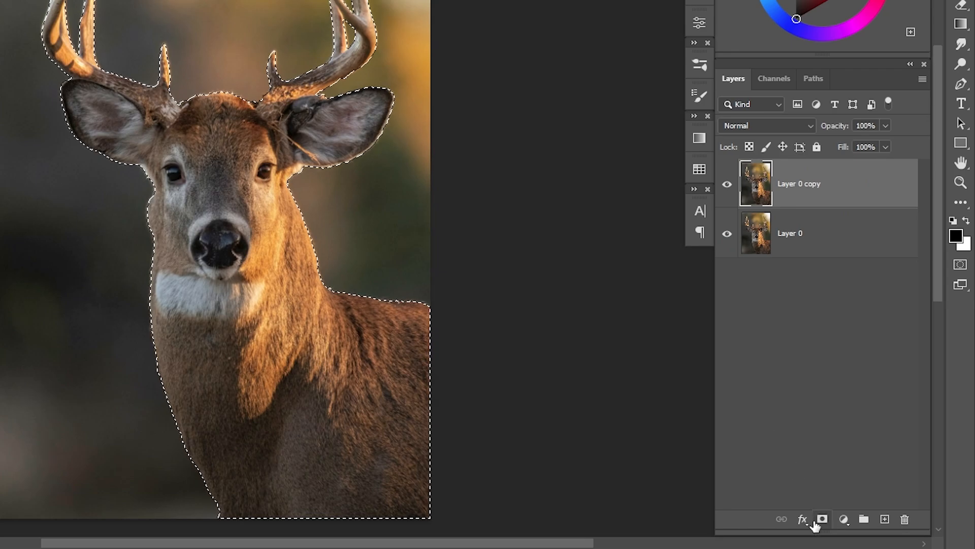
Step: Mask Layer 0 copy with the deer selection and load the mask back as a selection
click(816, 524)
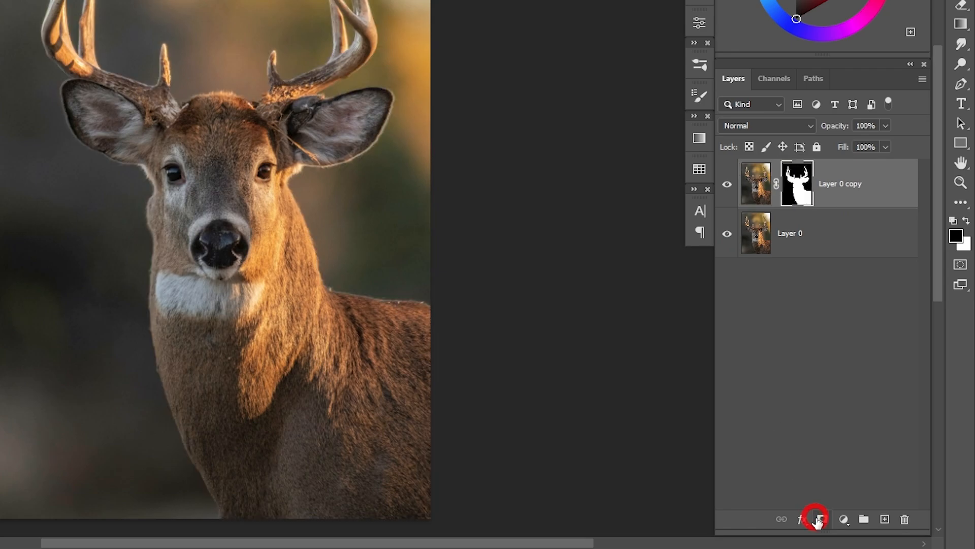
ctrl+click(798, 182)
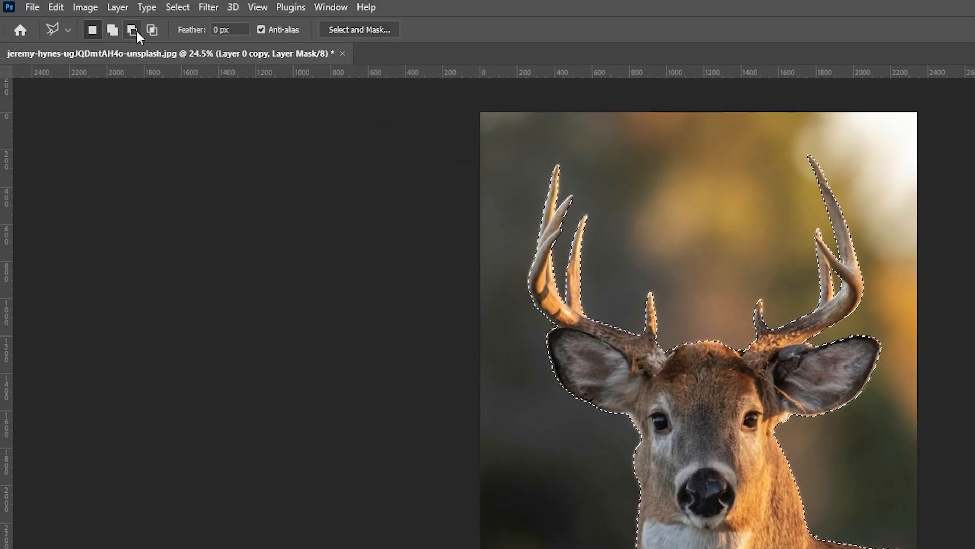
Step: Start a subtracting Polygonal Lasso outline along the left antler's underside and across the forehead to the right antler's base
click(133, 29)
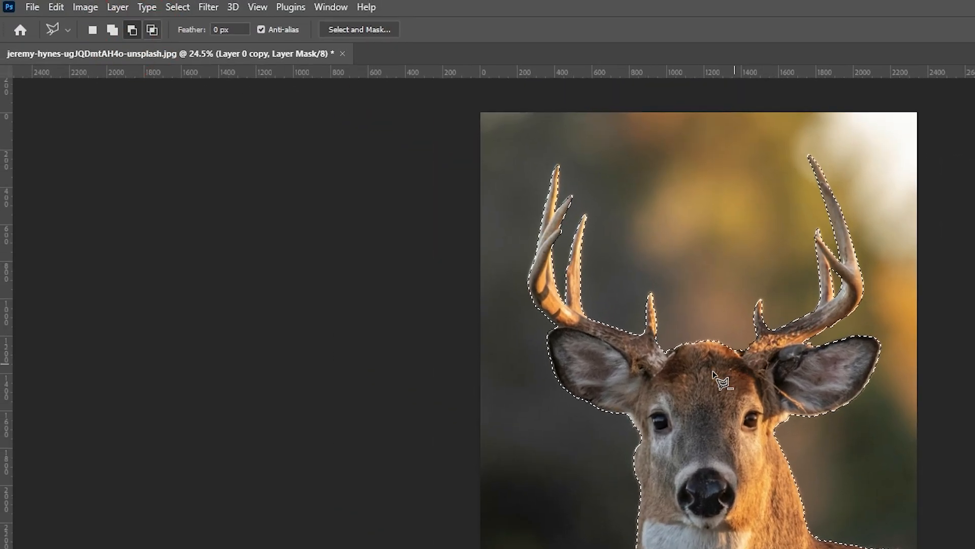
scroll(641, 333, up, 3)
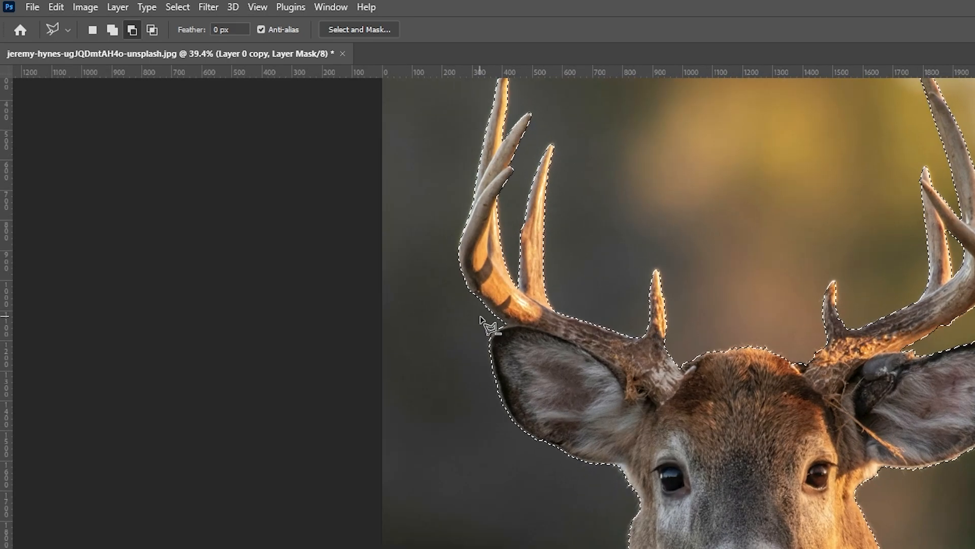
click(481, 317)
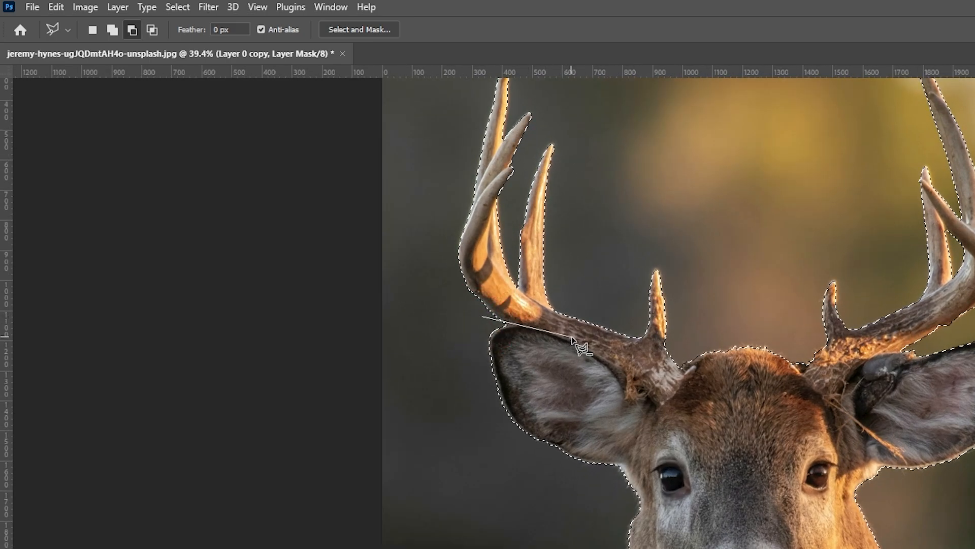
click(636, 379)
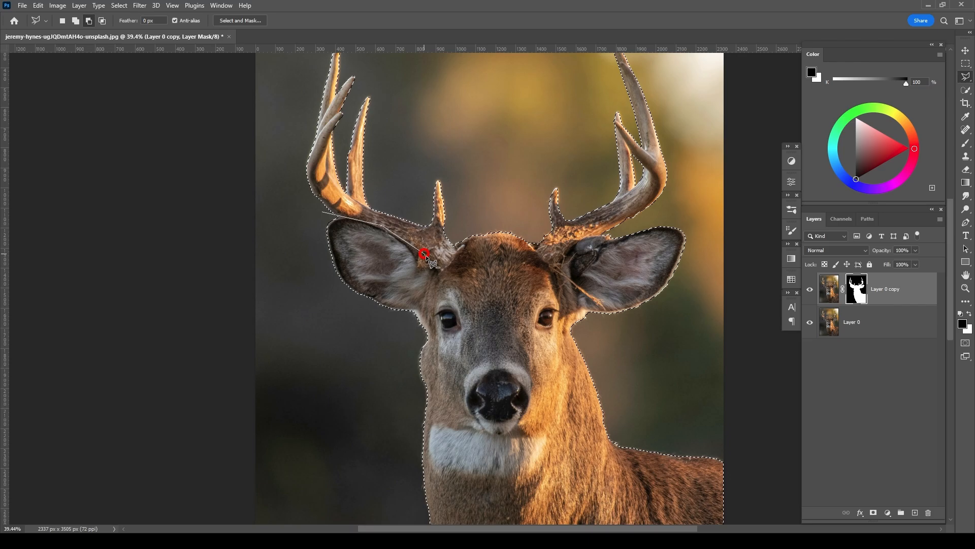
click(440, 270)
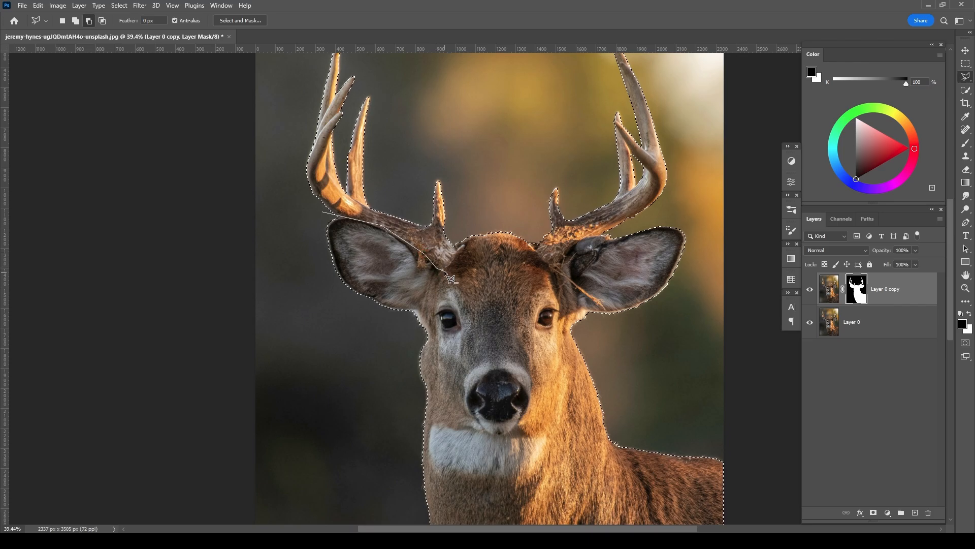
click(459, 243)
click(481, 233)
click(516, 234)
click(556, 264)
Step: Continue the lasso outline under the right antler's base and above the right ear, past the ear's tip
scroll(578, 242, up, 2)
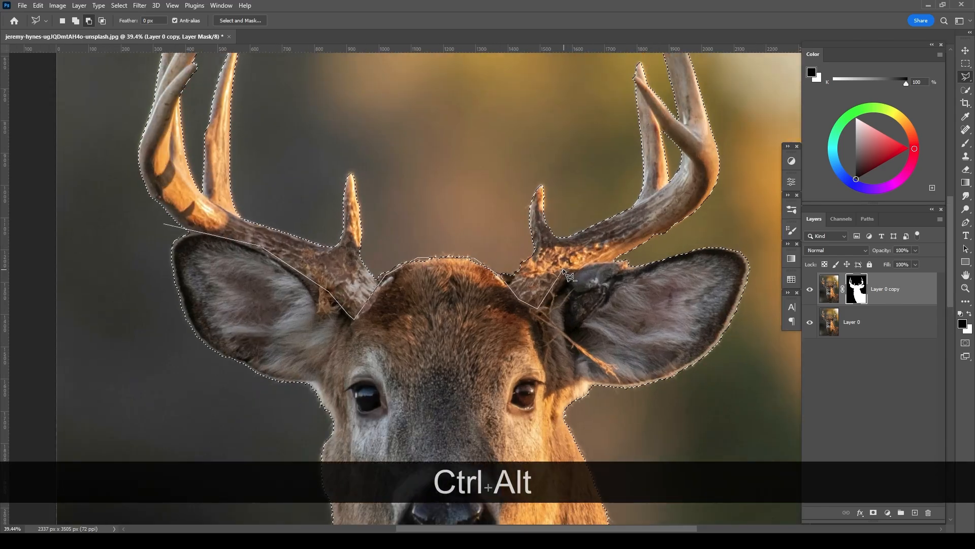
scroll(573, 280, up, 1)
click(569, 290)
click(617, 251)
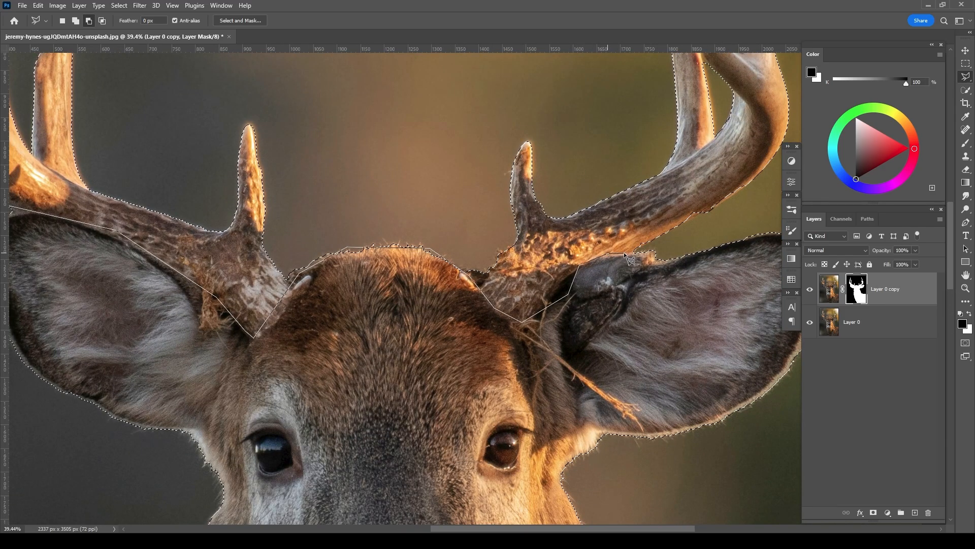
click(653, 251)
drag(660, 242, 631, 250)
scroll(631, 252, down, 3)
click(735, 234)
Step: Close the lasso outline around the ears, face and body to subtract them, leaving the antlers selected
drag(762, 285, 719, 217)
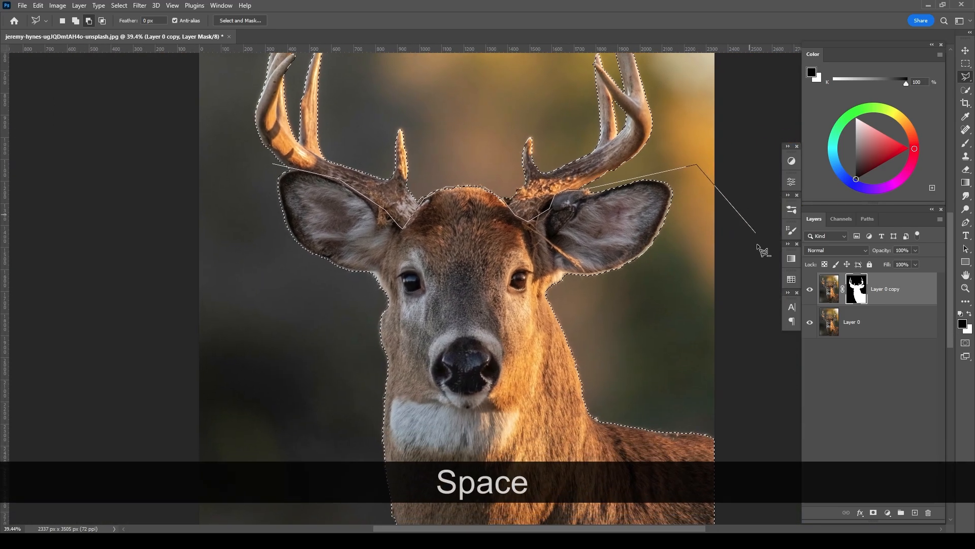
click(764, 328)
drag(726, 369, 713, 259)
scroll(723, 317, down, 5)
click(640, 493)
click(239, 477)
click(240, 119)
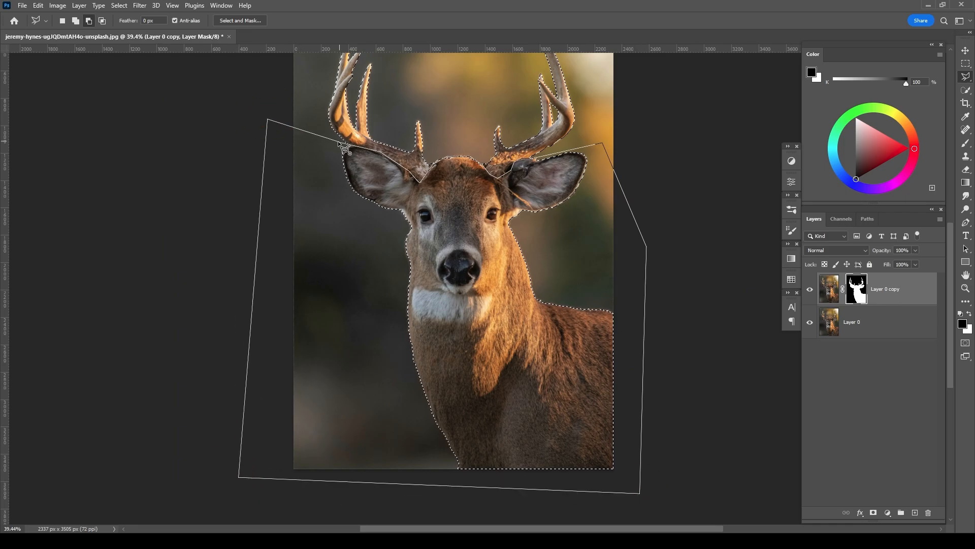
click(339, 141)
Step: Remove the forehead fur between the antlers from the selection with the Quick Selection tool
drag(504, 126, 519, 221)
scroll(522, 303, up, 5)
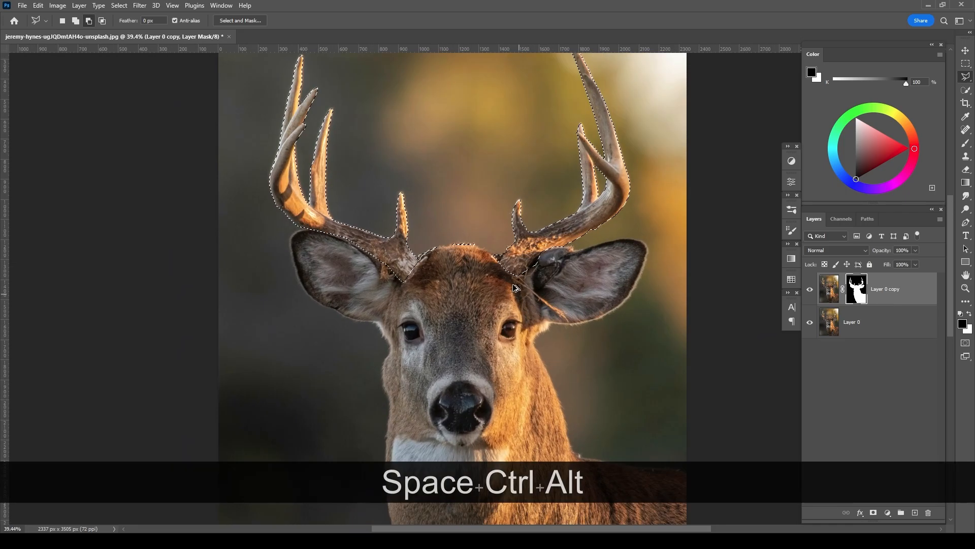
drag(427, 227, 466, 230)
scroll(466, 230, up, 4)
click(966, 90)
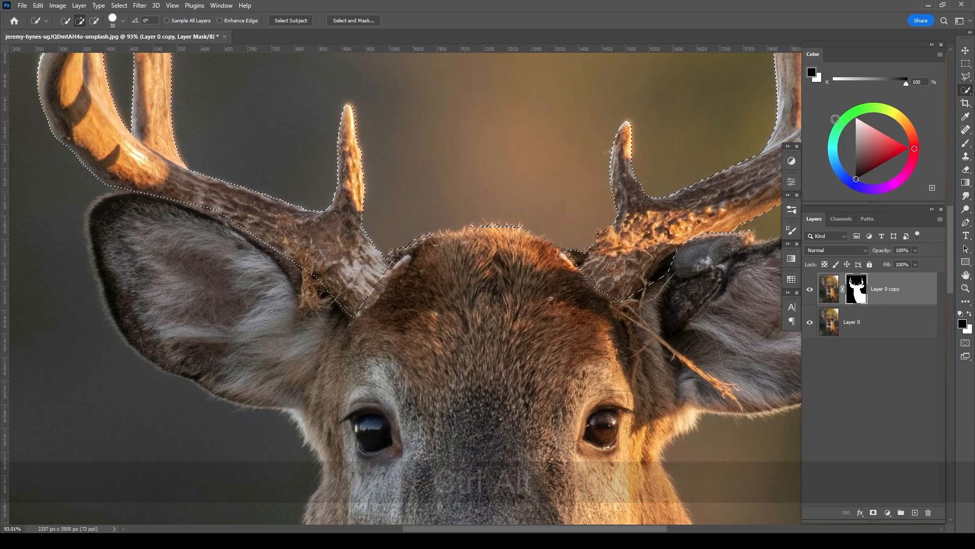
scroll(457, 228, up, 5)
drag(532, 214, 368, 246)
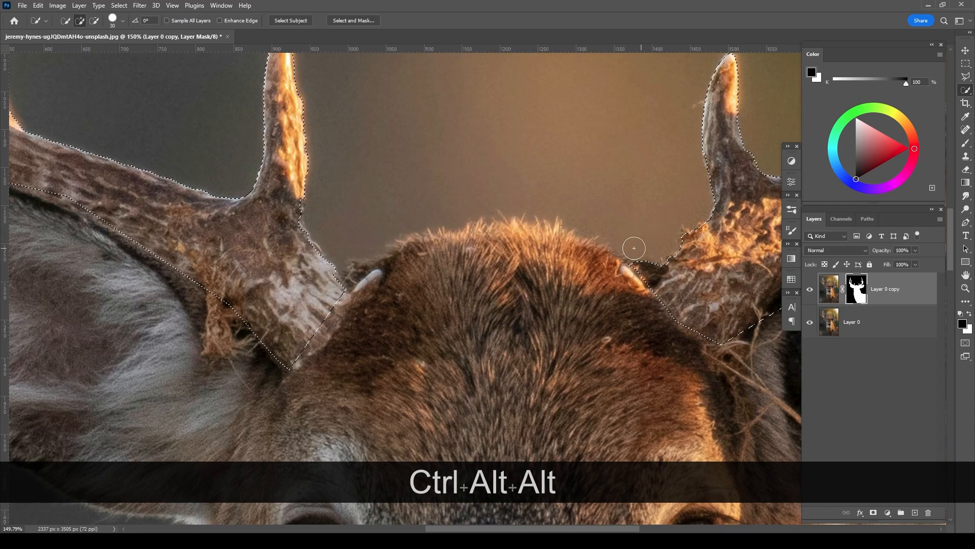
drag(538, 226, 361, 185)
scroll(743, 142, down, 4)
Step: Refine the left antler's selection by adding its fibrous base and subtracting the ear's upper edge
scroll(401, 256, up, 5)
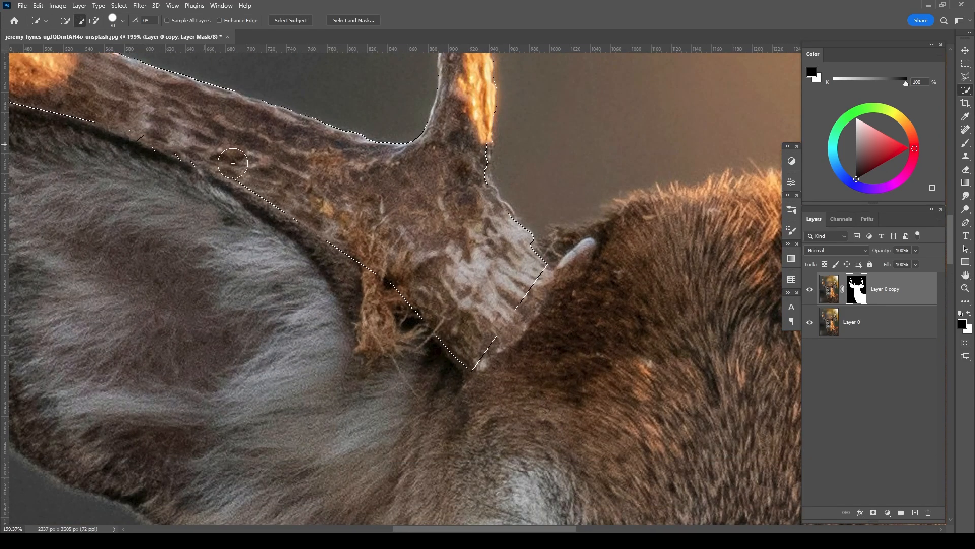
drag(401, 256, 490, 298)
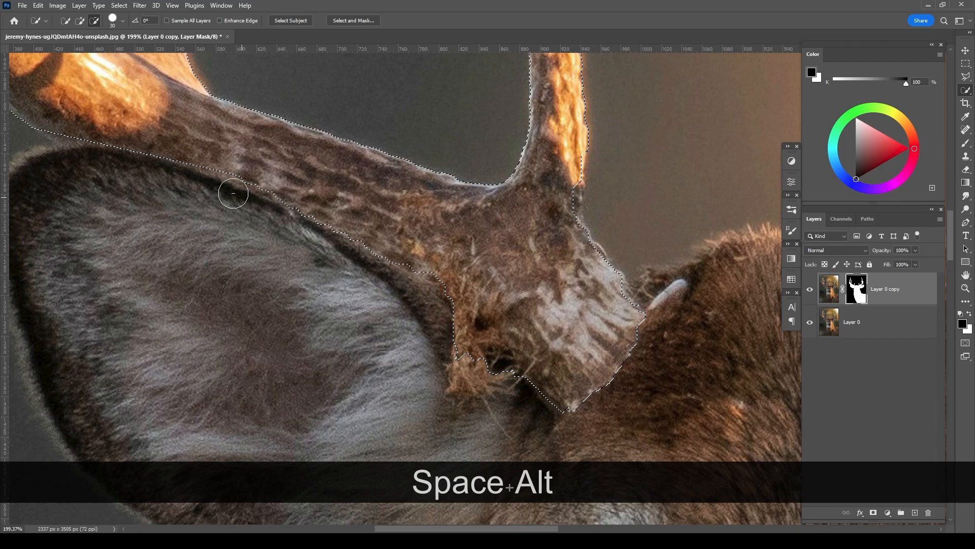
drag(444, 265, 523, 308)
click(134, 165)
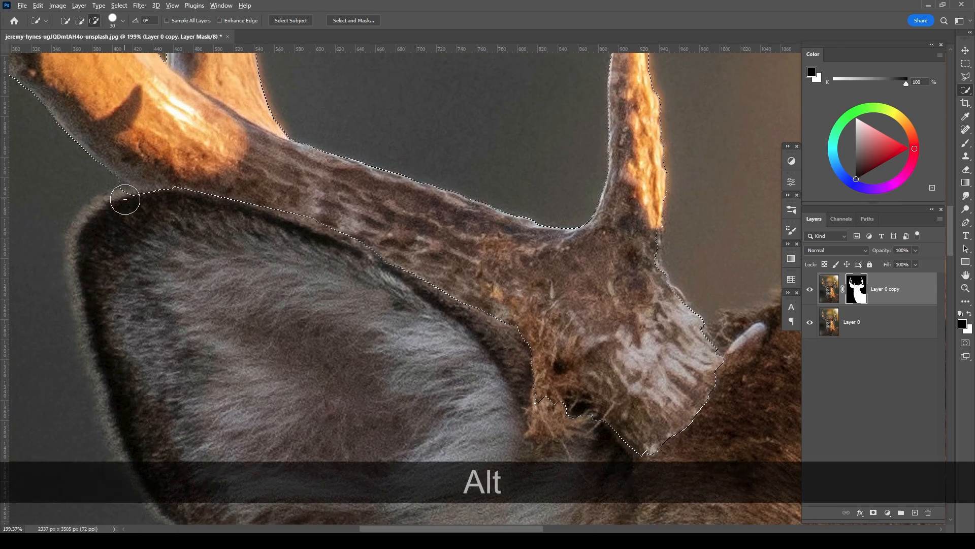
drag(124, 198, 161, 201)
scroll(350, 204, down, 5)
Step: Copy the selected antlers from Layer 0 copy onto a new layer and toggle the lower layers' visibility to check it
click(831, 295)
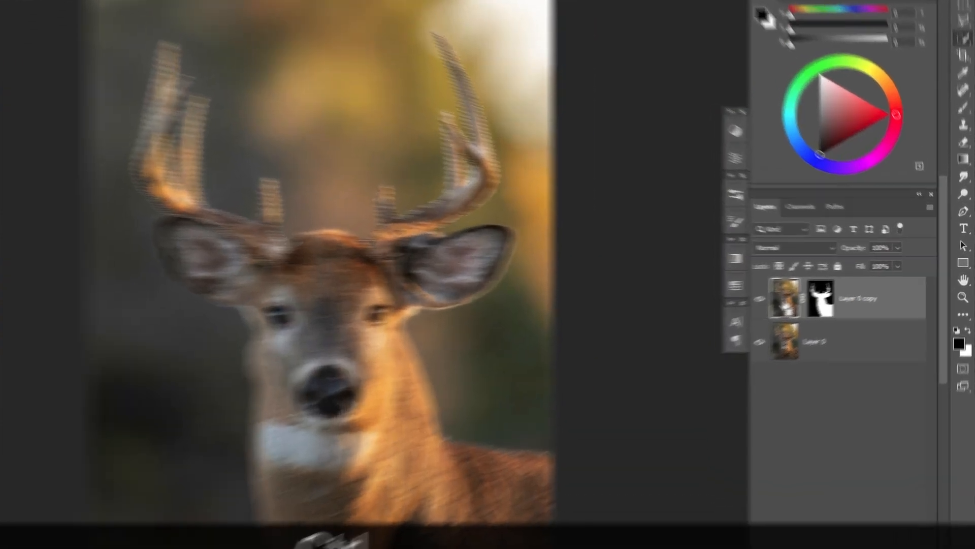
key(ctrl+j)
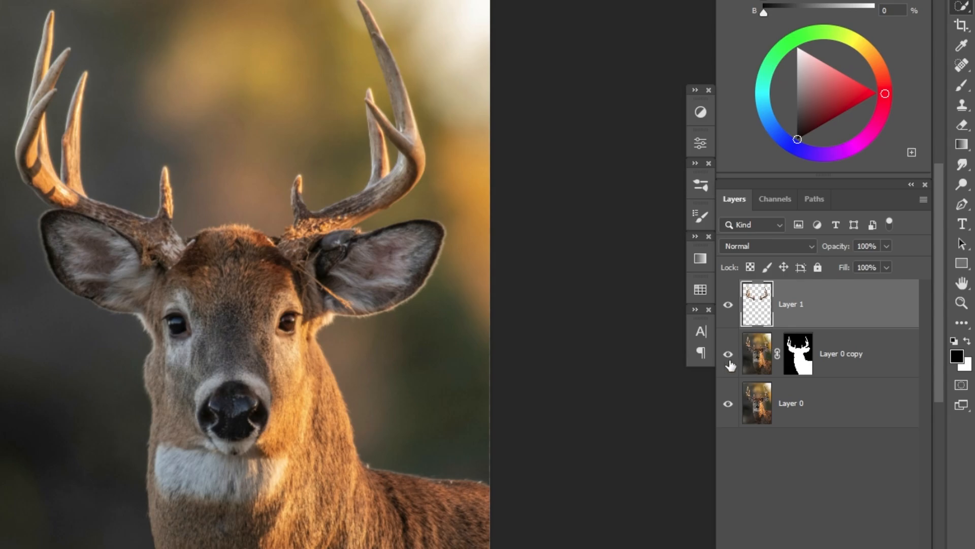
drag(729, 362, 729, 403)
drag(729, 369, 729, 403)
Step: Put the antler layer in a group named Hornes, then hide and collapse the group
key(ctrl+g)
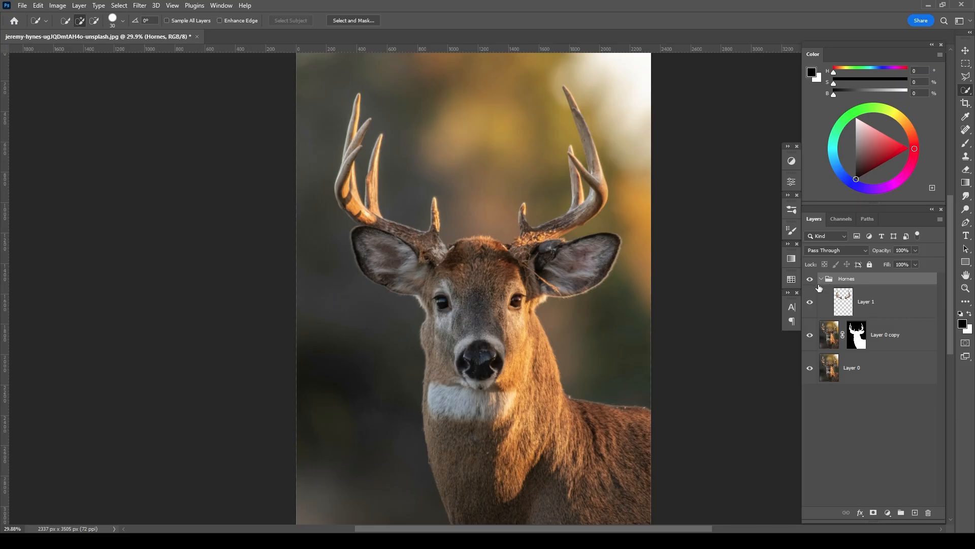
click(728, 289)
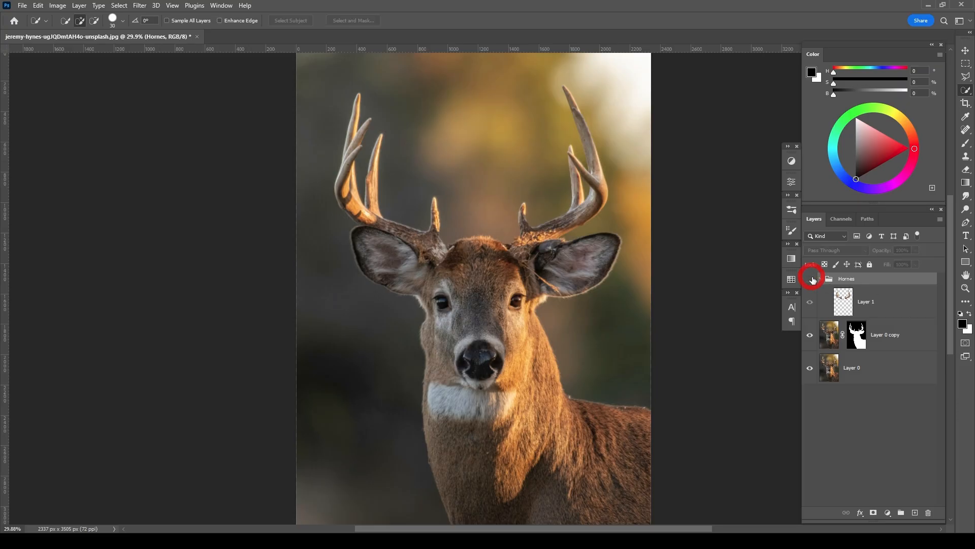
click(822, 279)
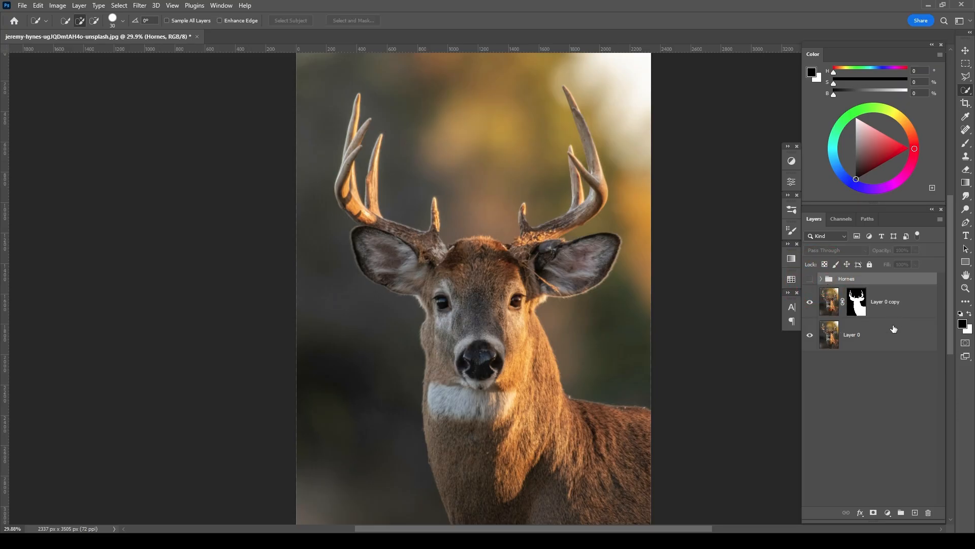
Step: Add a Color Lookup adjustment directly above Layer 0 using the Moonlight.3DL 3D LUT
click(893, 327)
click(888, 512)
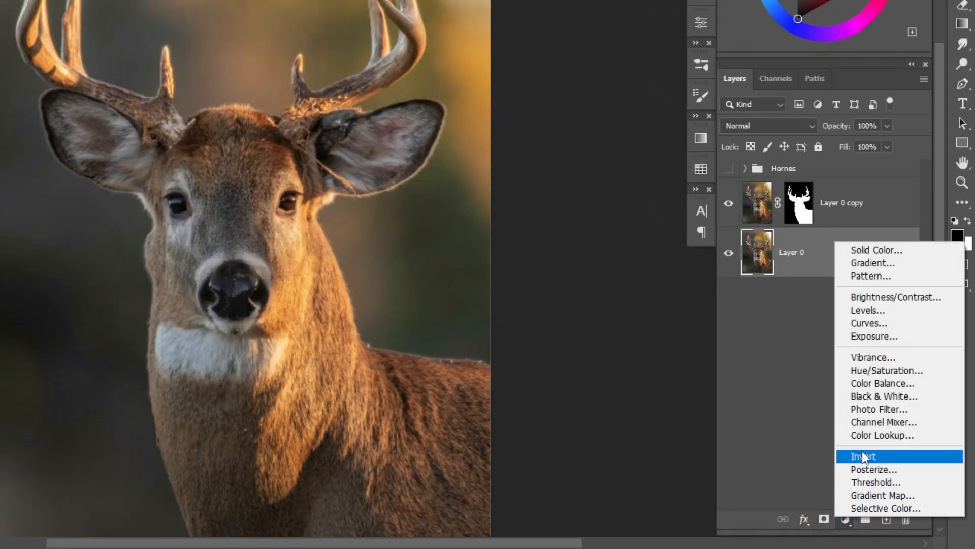
click(892, 432)
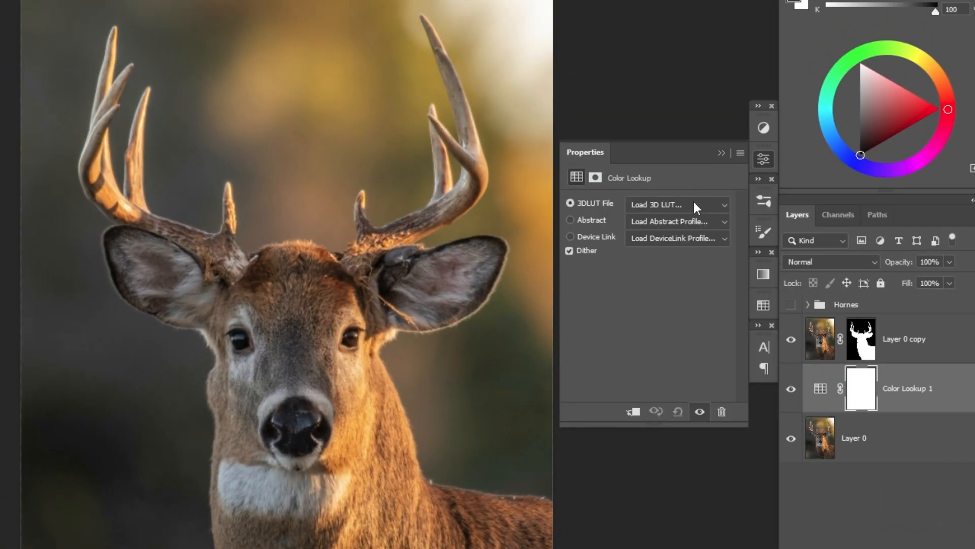
click(630, 67)
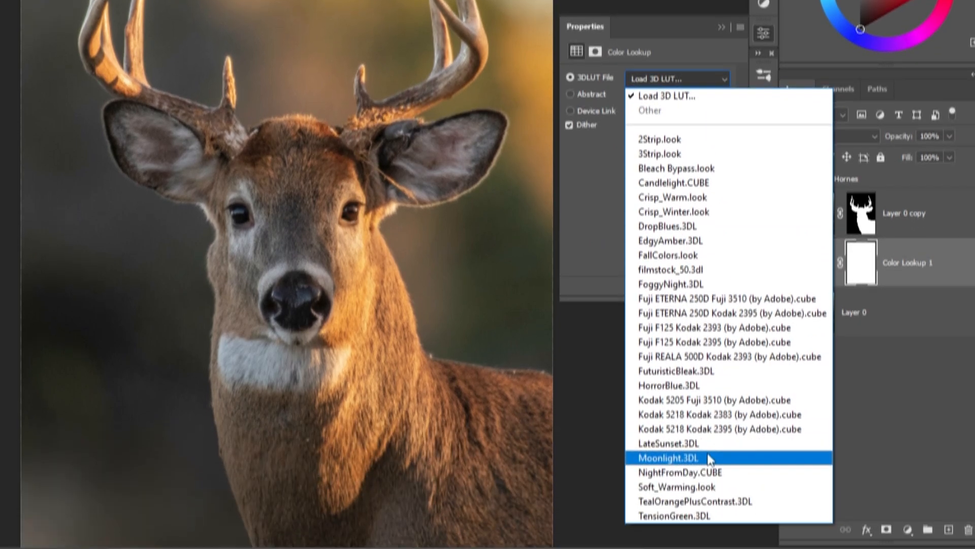
click(828, 459)
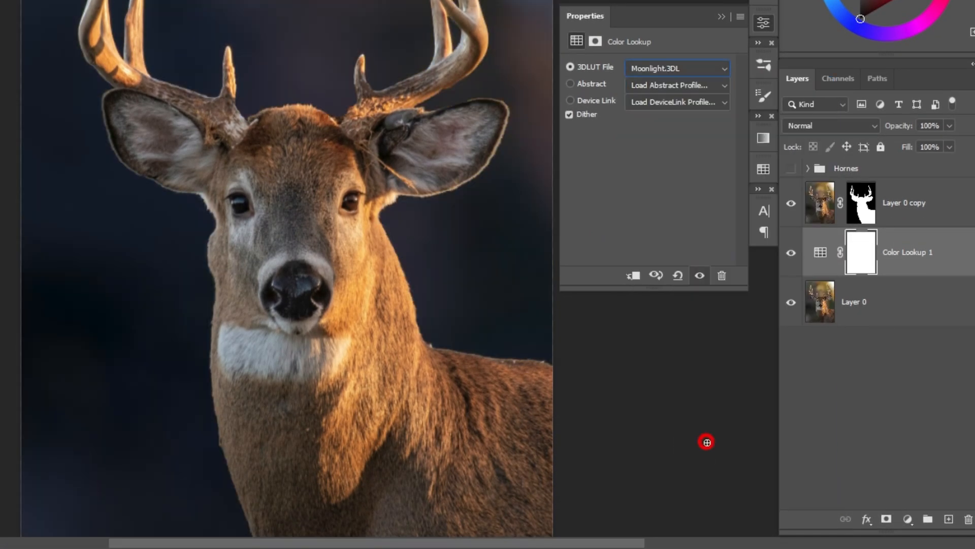
Step: Add a Black & White adjustment layer directly above Color Lookup 1 with its default settings
click(921, 268)
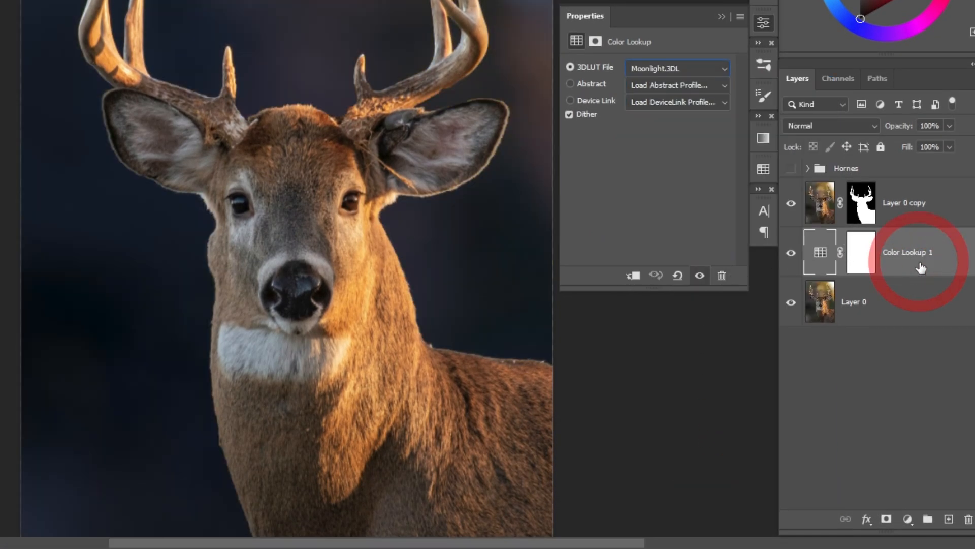
click(845, 518)
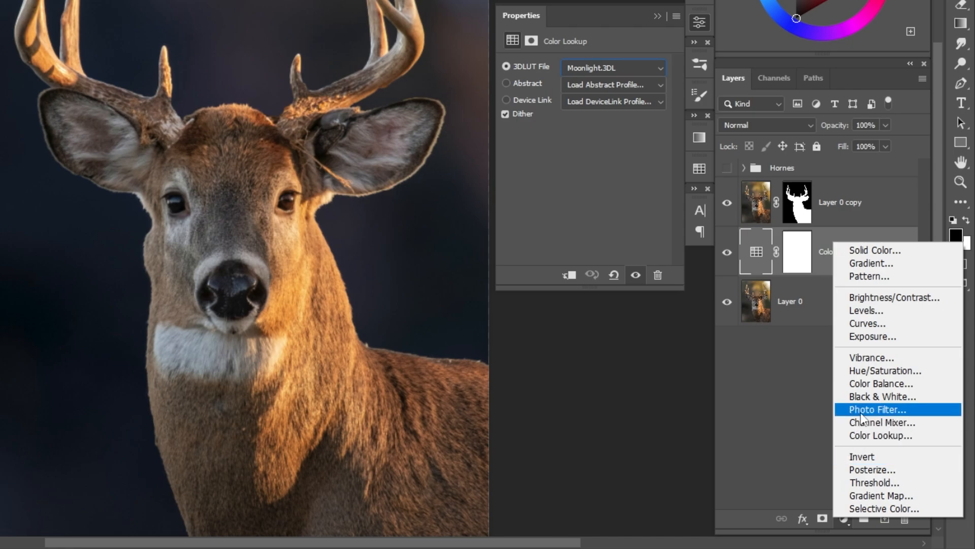
click(869, 398)
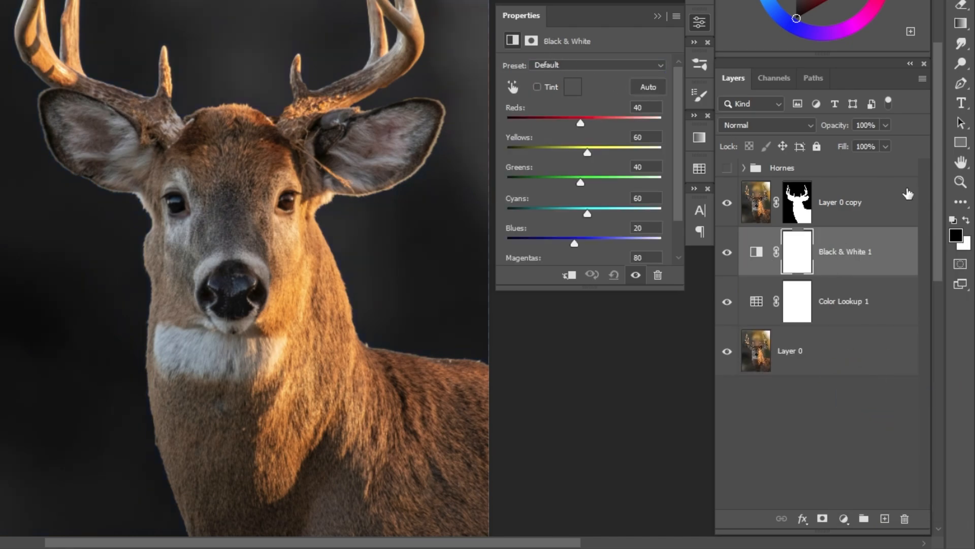
click(655, 17)
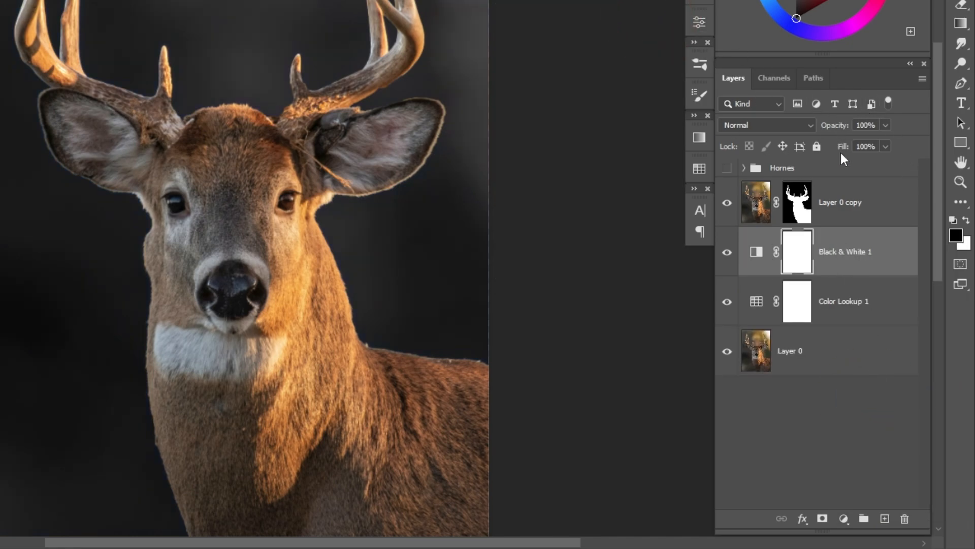
Step: Lower the Black & White adjustment's opacity to about 25% and toggle its visibility to compare the background
key(Return)
drag(836, 126, 855, 126)
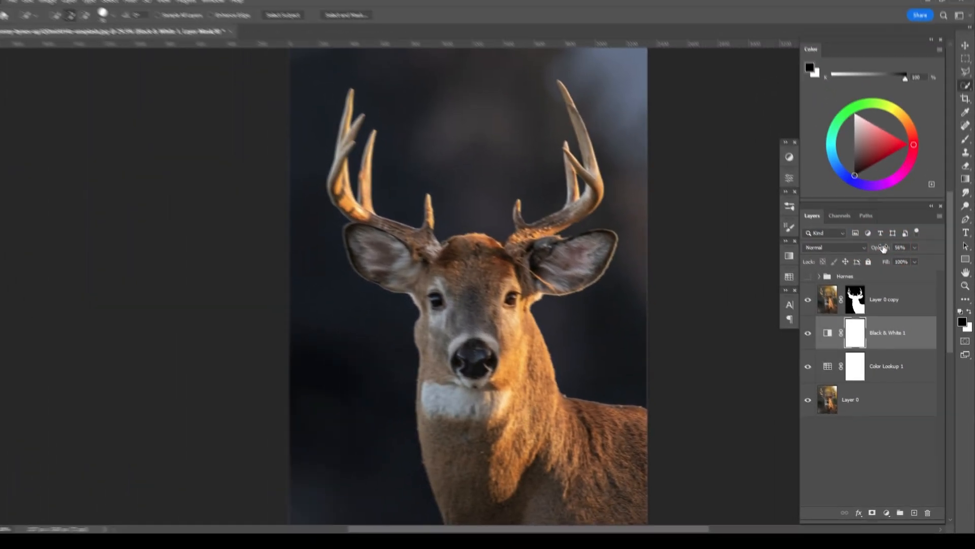
drag(883, 254, 867, 249)
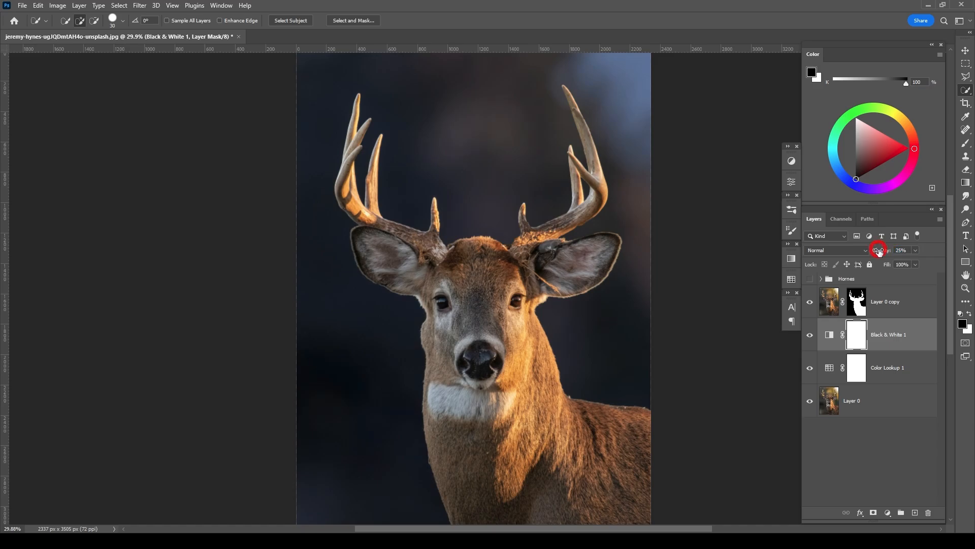
click(810, 334)
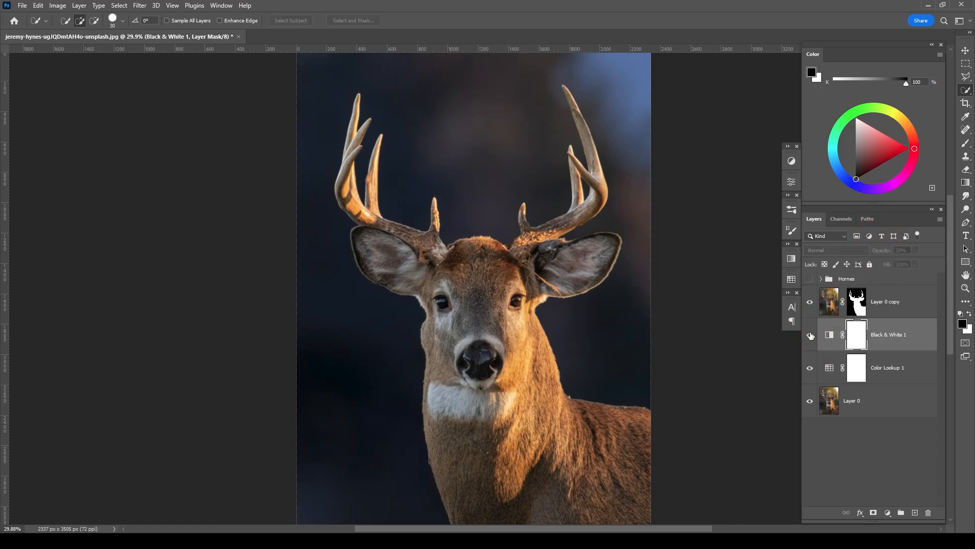
click(811, 335)
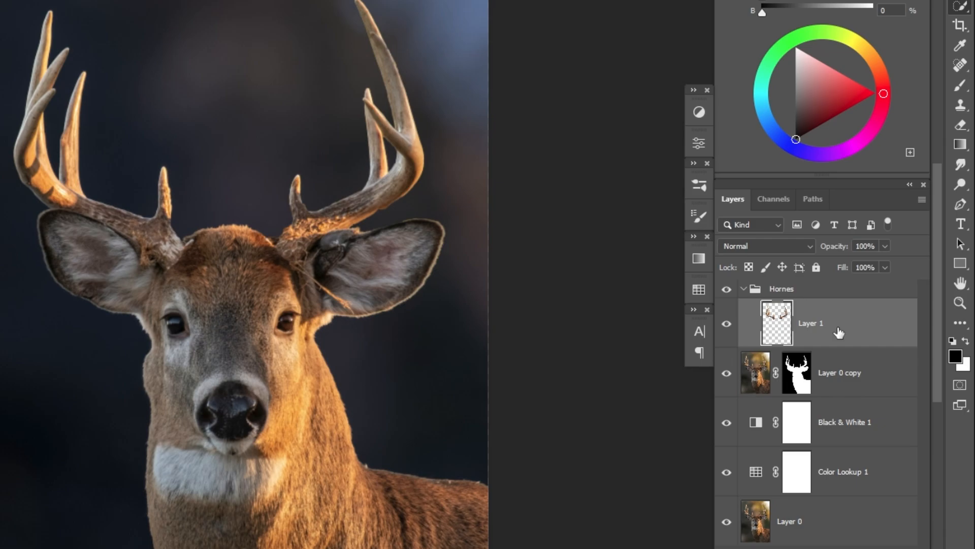
Step: Duplicate the antler layer inside the Hornes group and set the copy's blend mode to Linear Dodge (Add)
click(777, 246)
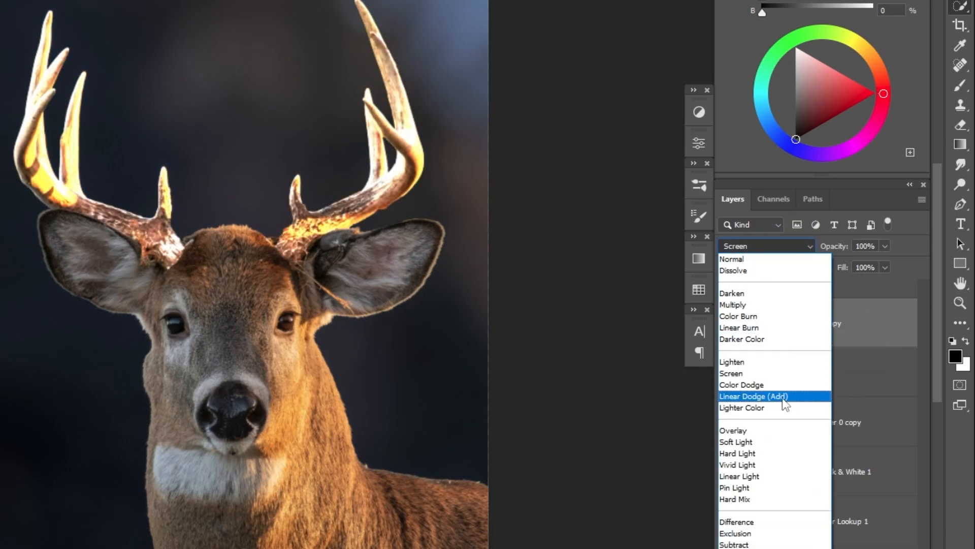
click(781, 398)
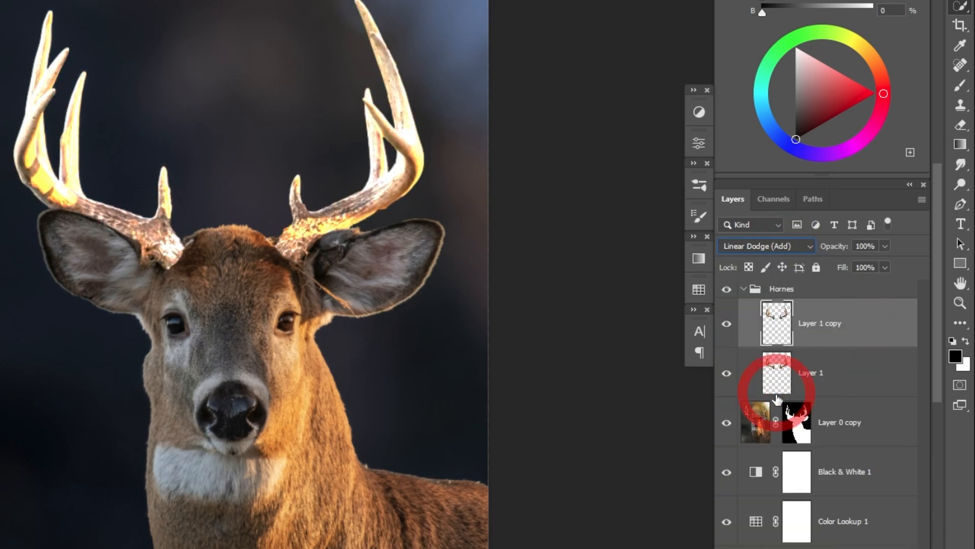
click(862, 329)
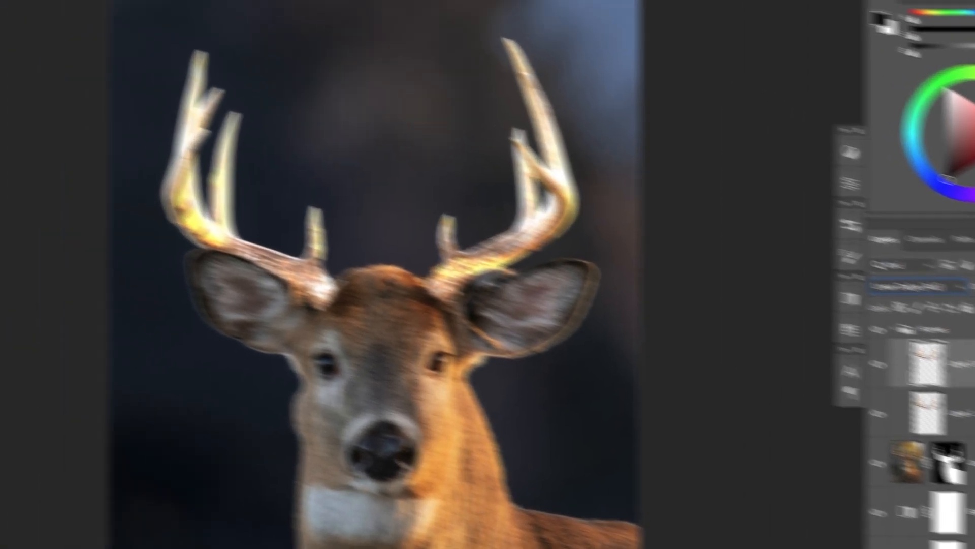
Step: Apply a Gaussian Blur with a 6-pixel radius to the Linear Dodge antler copy
click(208, 9)
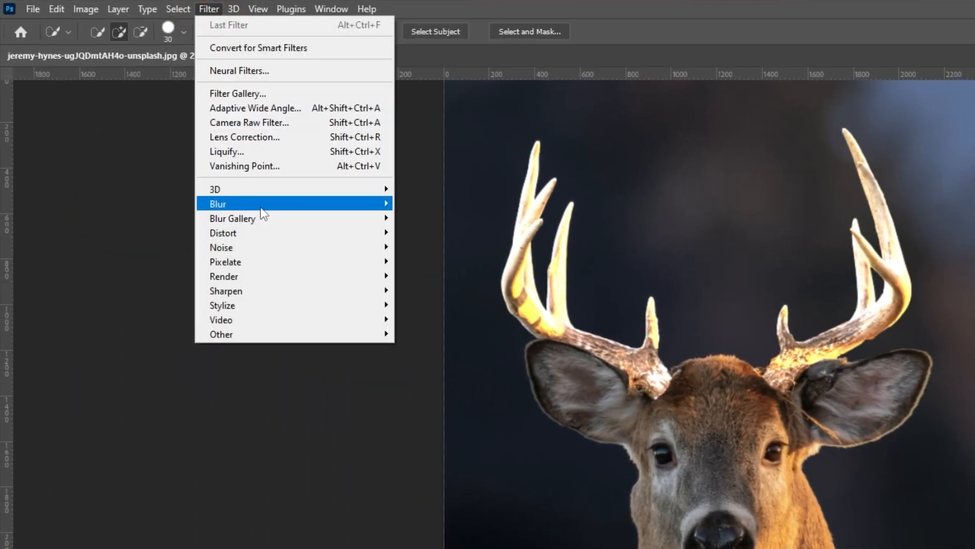
mouse_move(262, 204)
click(441, 261)
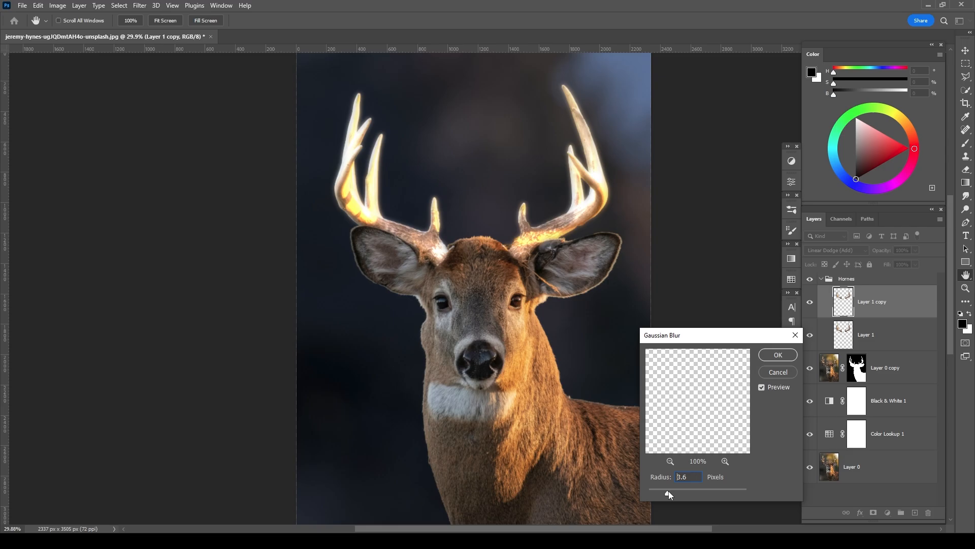
drag(668, 492, 671, 491)
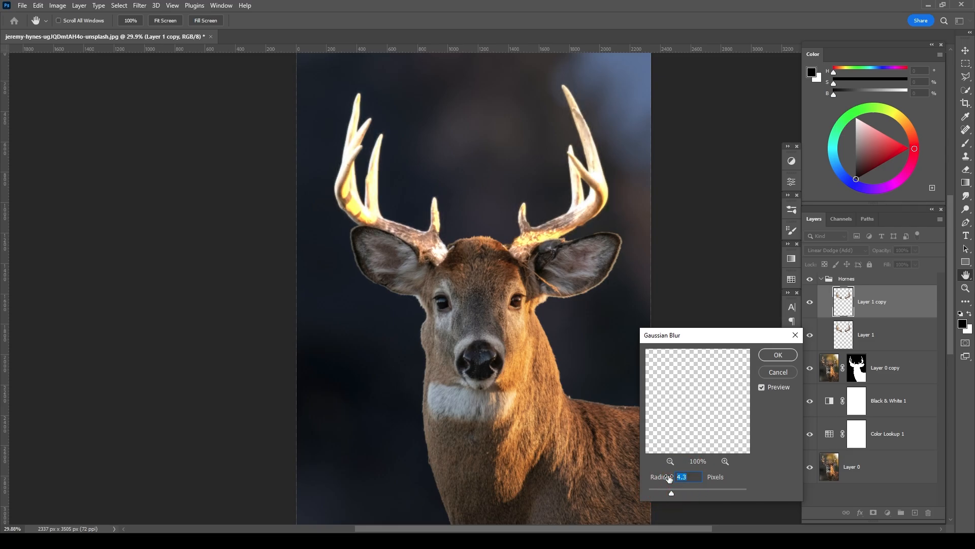
text(6)
click(780, 355)
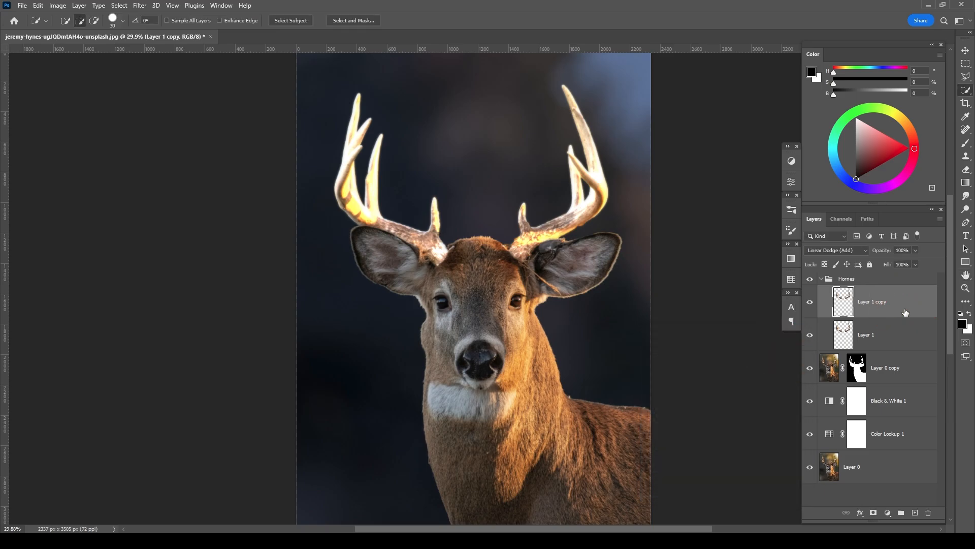
Step: Duplicate the blurred antler layer and apply a Gaussian Blur with a 100-pixel radius to the new copy
key(ctrl+j)
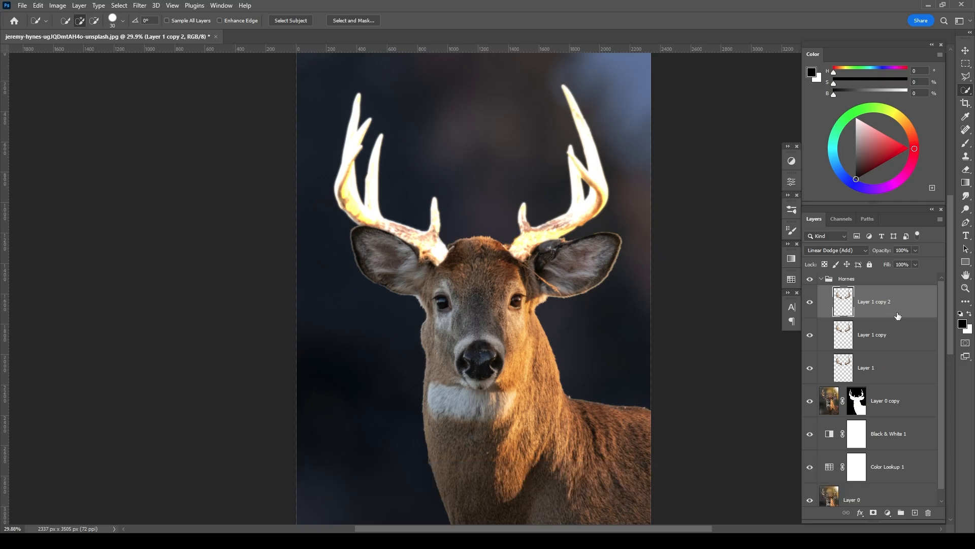
click(139, 5)
mouse_move(203, 131)
click(292, 163)
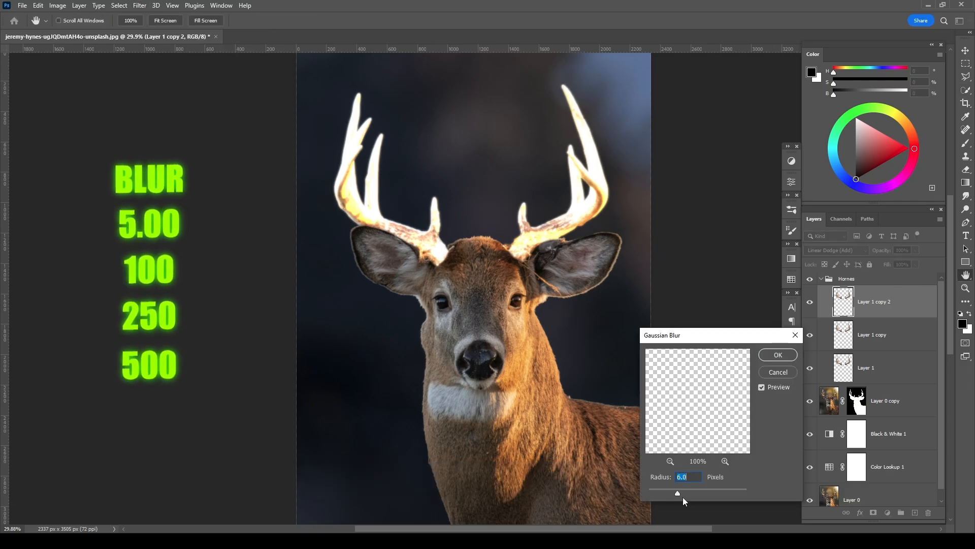
text(100)
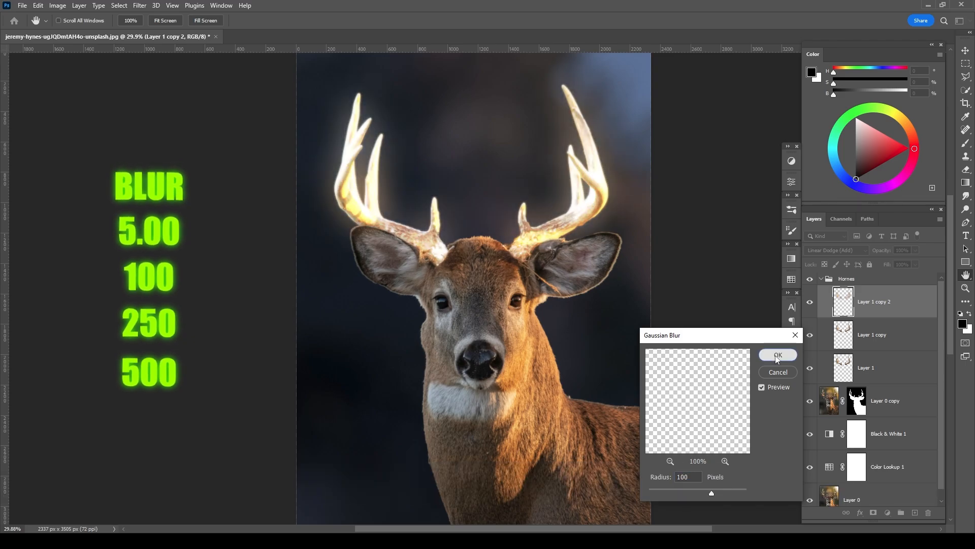
click(778, 356)
Step: Duplicate the top antler glow layer and give the new copy a 250-pixel Gaussian Blur
key(ctrl+j)
click(140, 5)
mouse_move(189, 144)
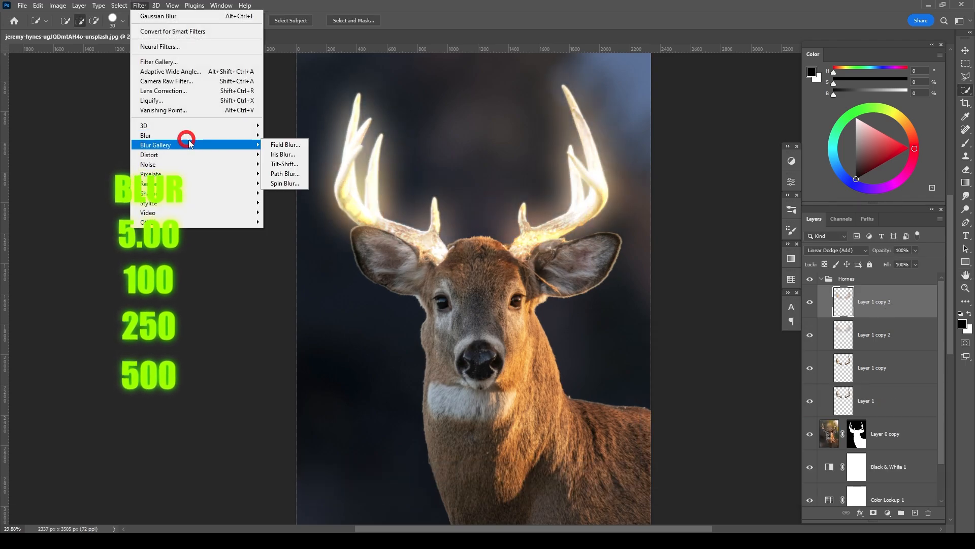
click(158, 15)
text(250)
click(775, 355)
Step: Add one more duplicate of the top glow layer and blur it with a 500-pixel Gaussian Blur
key(ctrl+j)
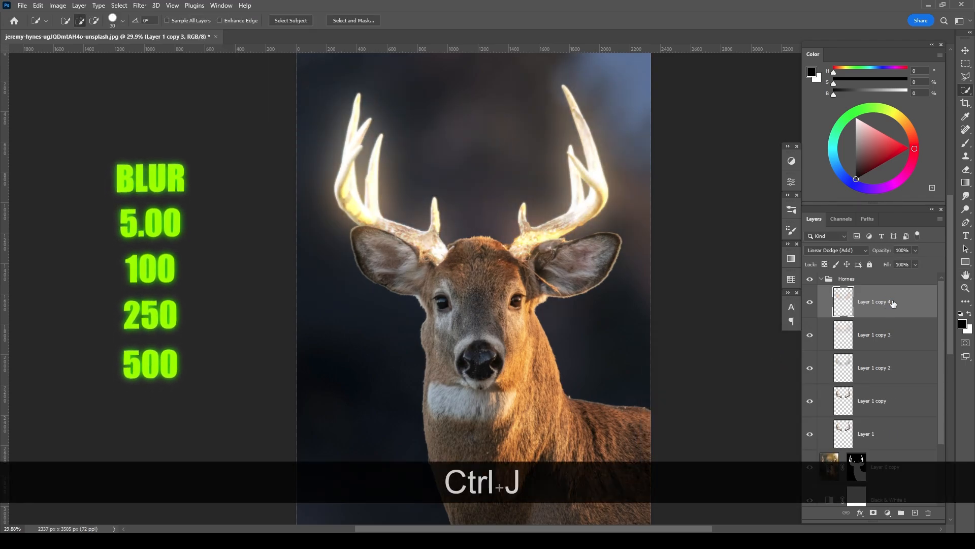
click(140, 5)
mouse_move(173, 135)
click(285, 175)
text(500)
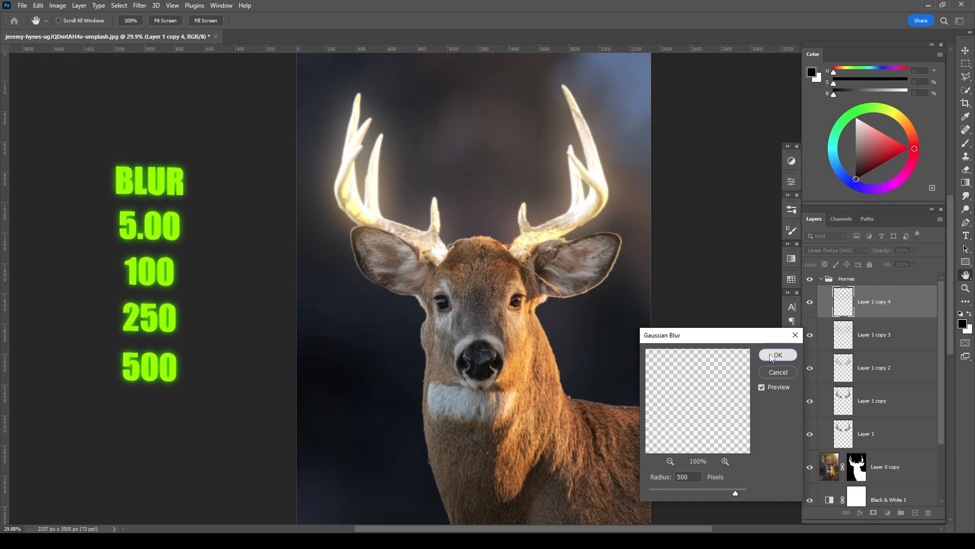
click(777, 355)
Step: Collapse the Hornes group and add a Hue/Saturation adjustment clipped to it, shifting the hue to magenta with saturation at +100
click(821, 279)
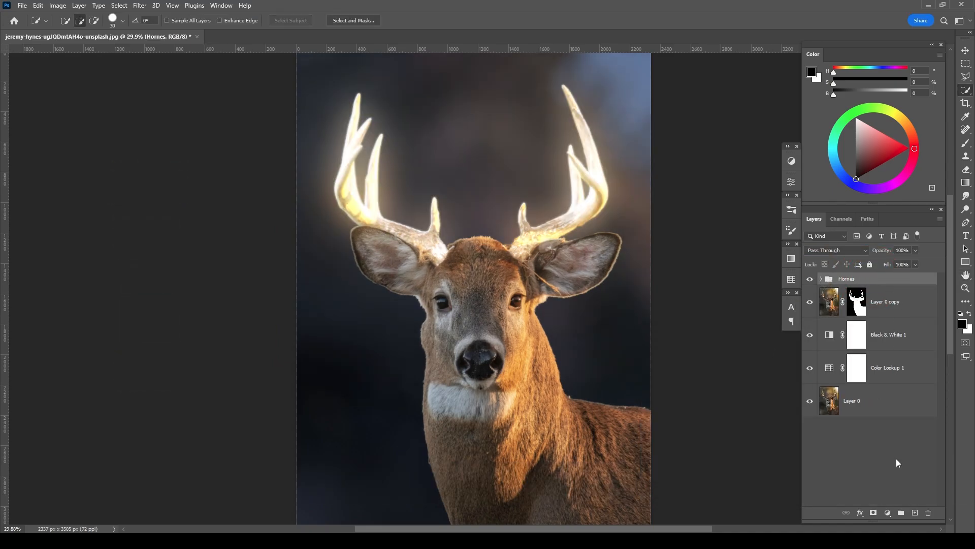
click(888, 513)
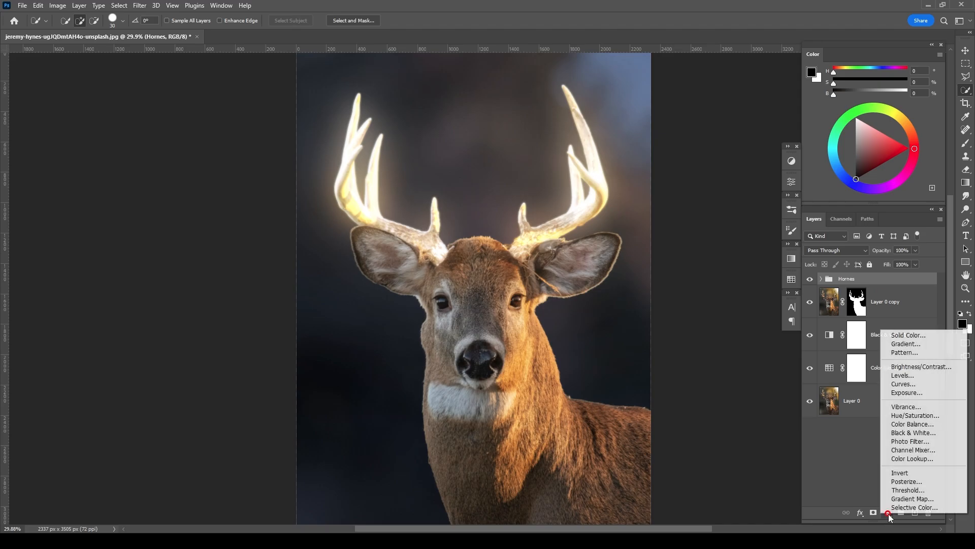
click(898, 425)
drag(715, 248, 772, 272)
alt+click(906, 305)
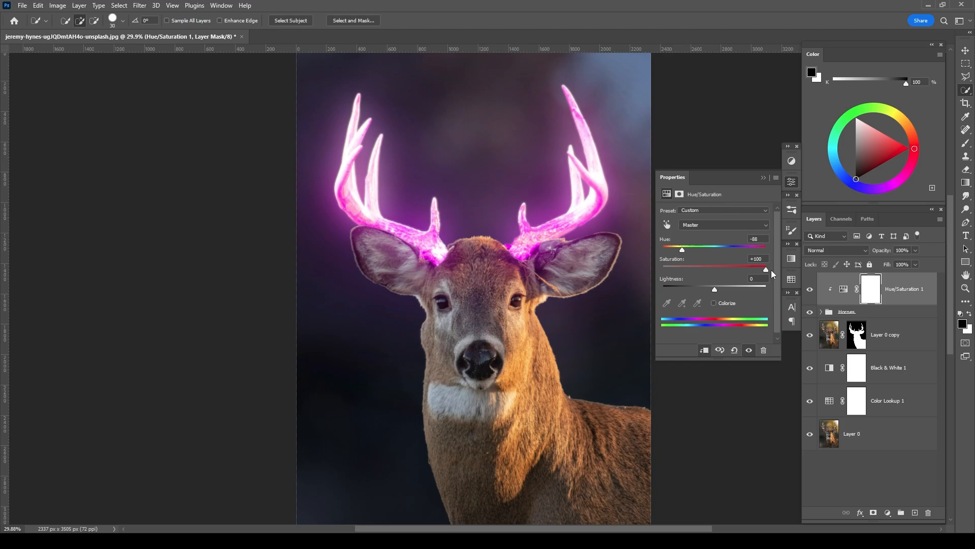
Step: Fine-tune the clipped Hue/Saturation adjustment to a softer pink-purple glow with saturation at +77 and a moderately raised lightness
mouse_move(682, 251)
mouse_down()
mouse_move(736, 252)
mouse_move(675, 253)
mouse_move(685, 253)
mouse_up()
drag(760, 269, 719, 281)
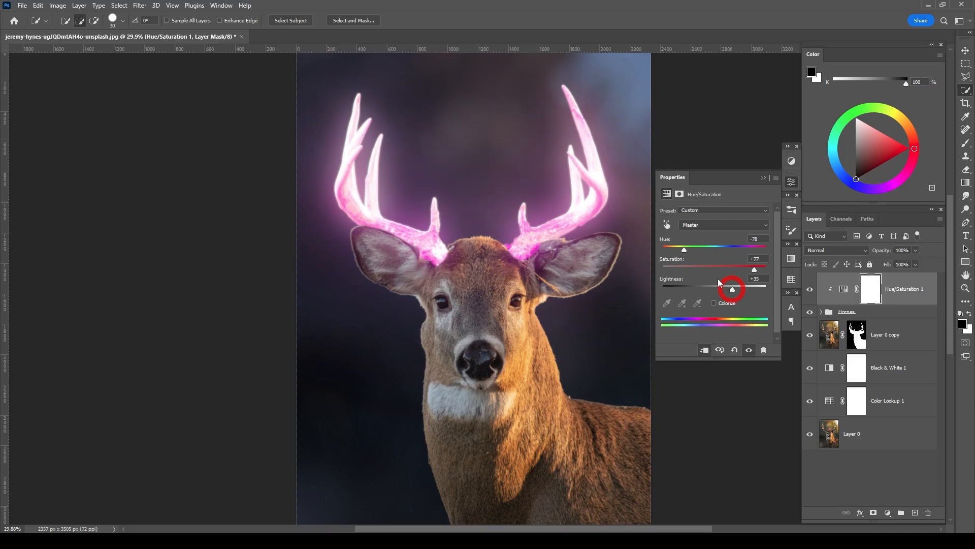
drag(687, 252, 682, 251)
drag(732, 289, 728, 289)
click(764, 177)
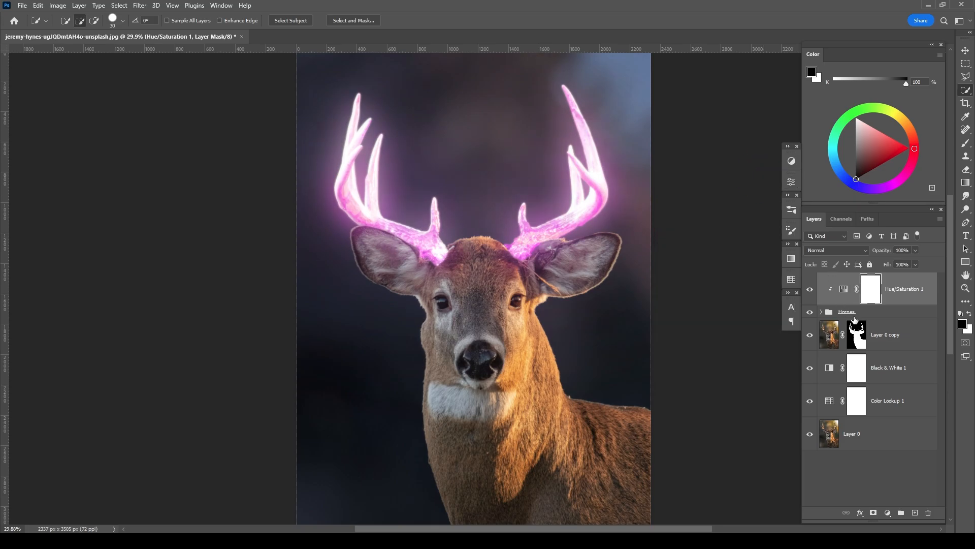
Step: Darken the deer with a Curves adjustment clipped to Layer 0 copy, pulling the midtones down to about input 107, output 43
click(895, 335)
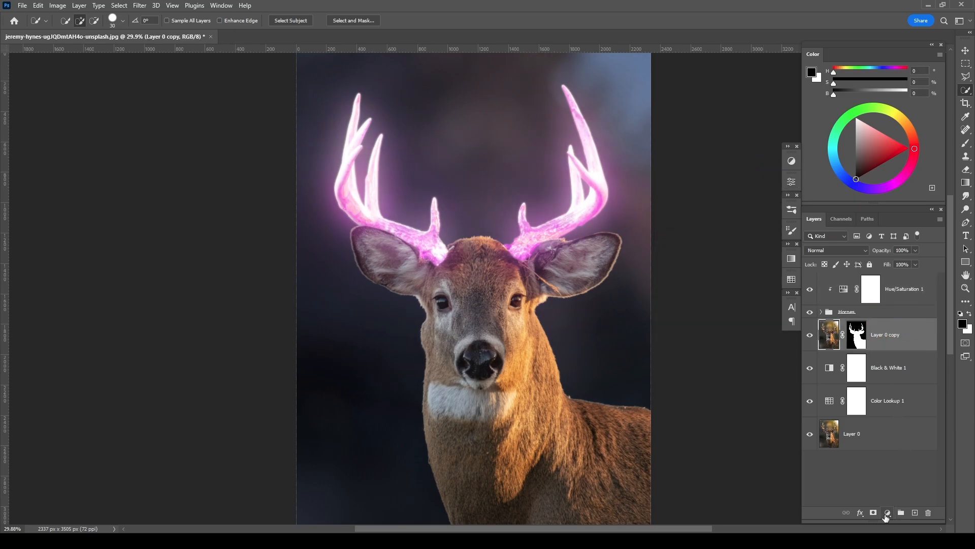
click(887, 513)
click(895, 385)
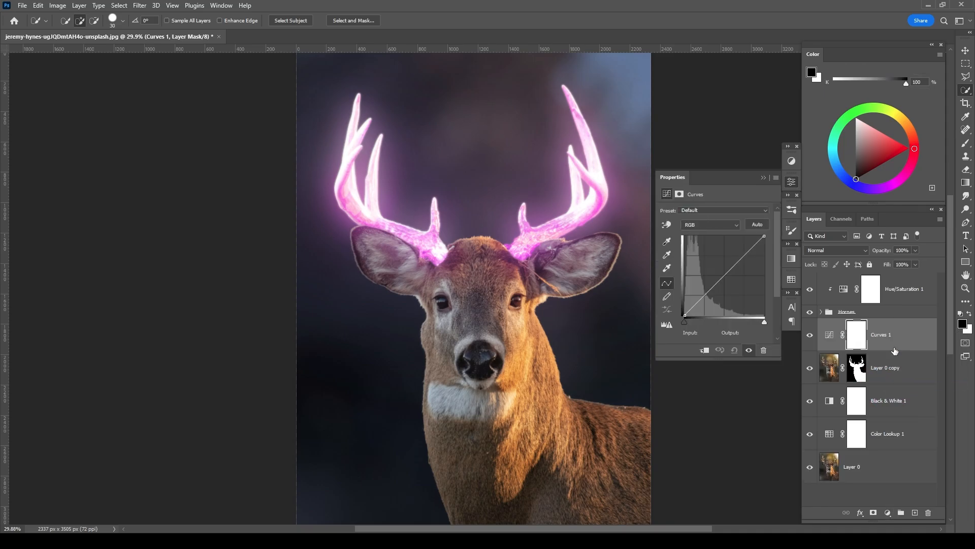
alt+click(894, 349)
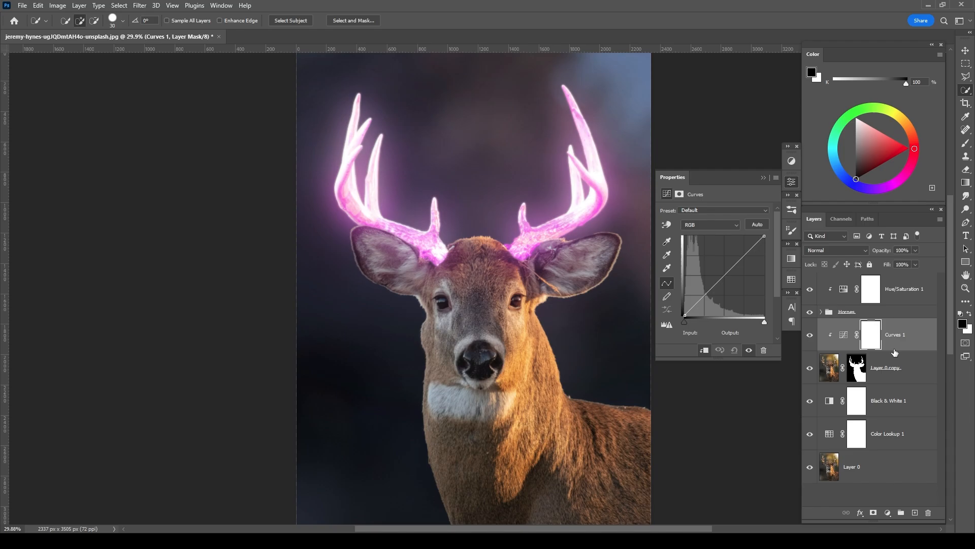
drag(713, 287, 720, 302)
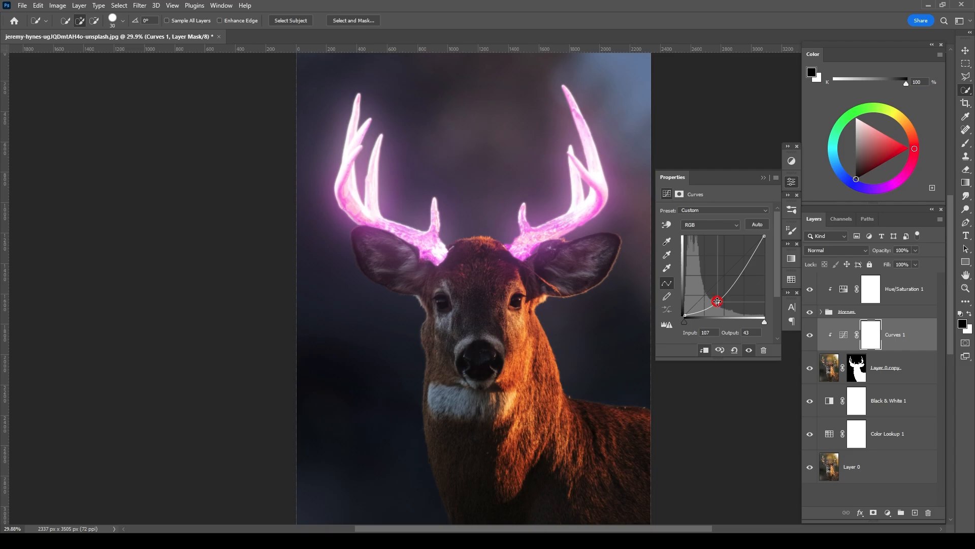
Step: Select the Curves 1 layer mask and set up a soft black brush at size 300 with 30% flow
click(873, 338)
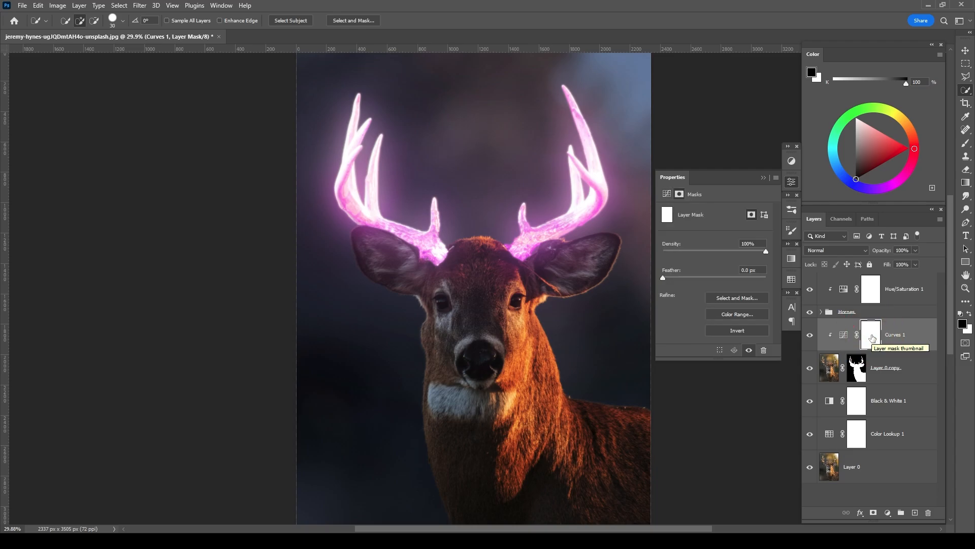
click(966, 144)
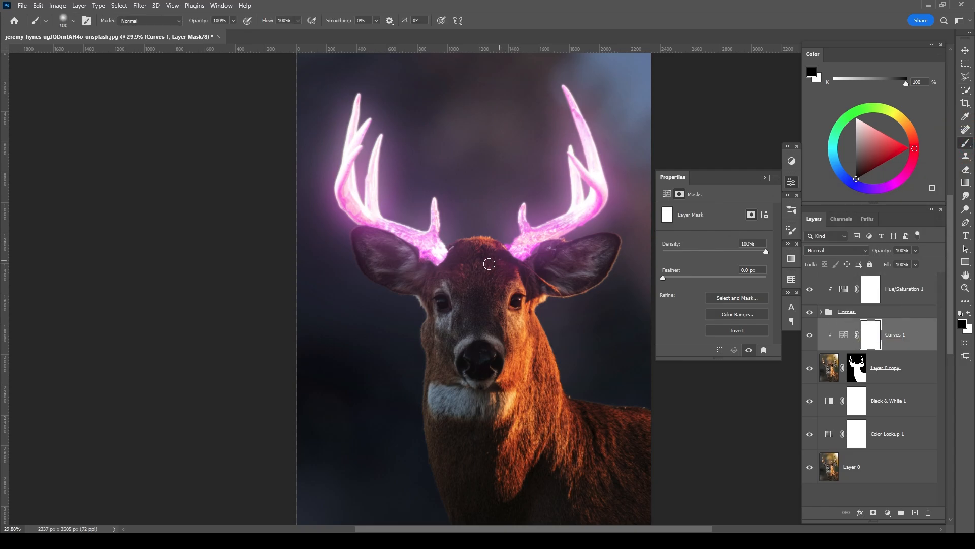
key(bracketright)
key(bracketright)
key(bracketright)
key(bracketright)
key(bracketright)
key(bracketright)
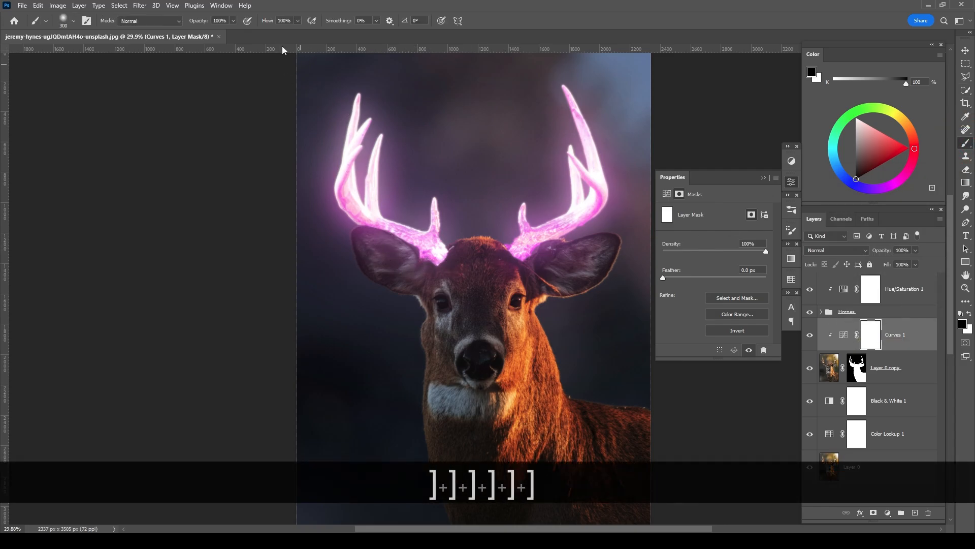
drag(266, 20, 261, 21)
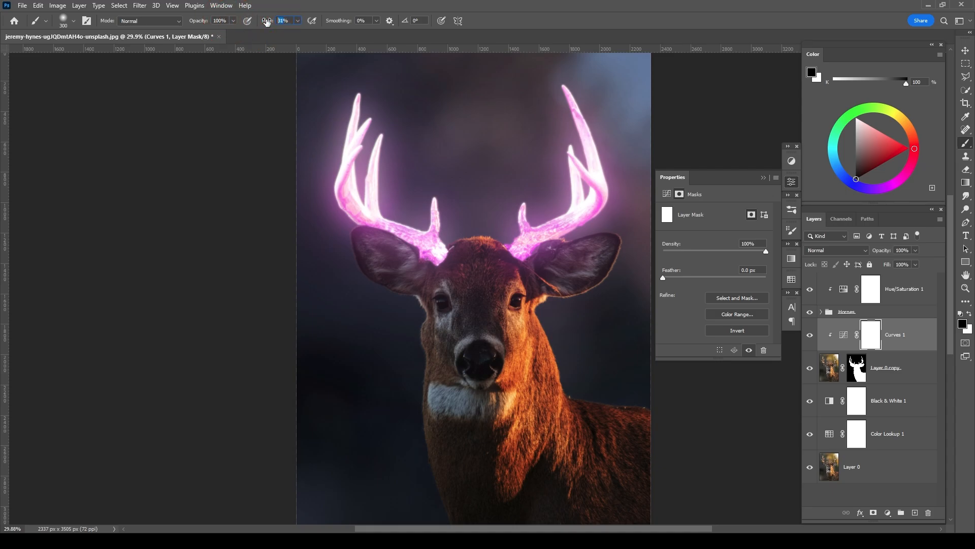
text(30)
key(Return)
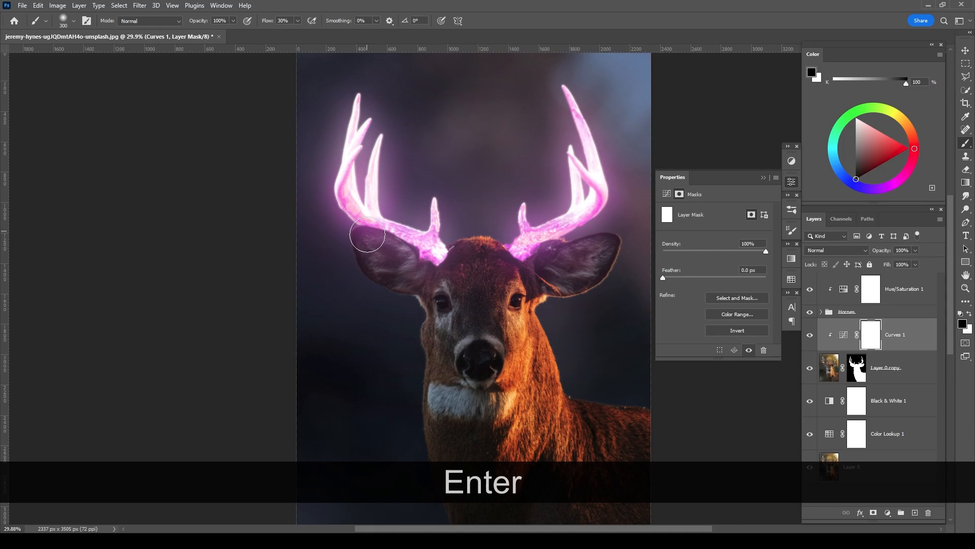
Step: Paint black on the Curves 1 mask over the forehead and around both eyes with a progressively smaller brush to bring back light
scroll(469, 242, up, 4)
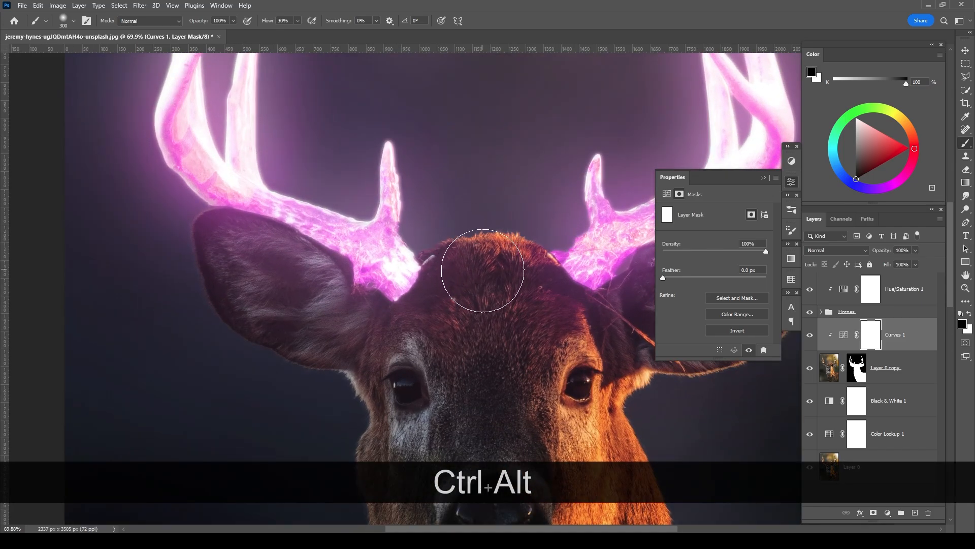
key(bracketleft)
key(bracketleft)
key(bracketleft)
mouse_move(467, 256)
mouse_down()
mouse_move(461, 285)
mouse_move(420, 314)
mouse_up()
drag(398, 346, 451, 350)
drag(586, 338, 532, 368)
key(bracketleft)
key(bracketleft)
scroll(492, 372, down, 4)
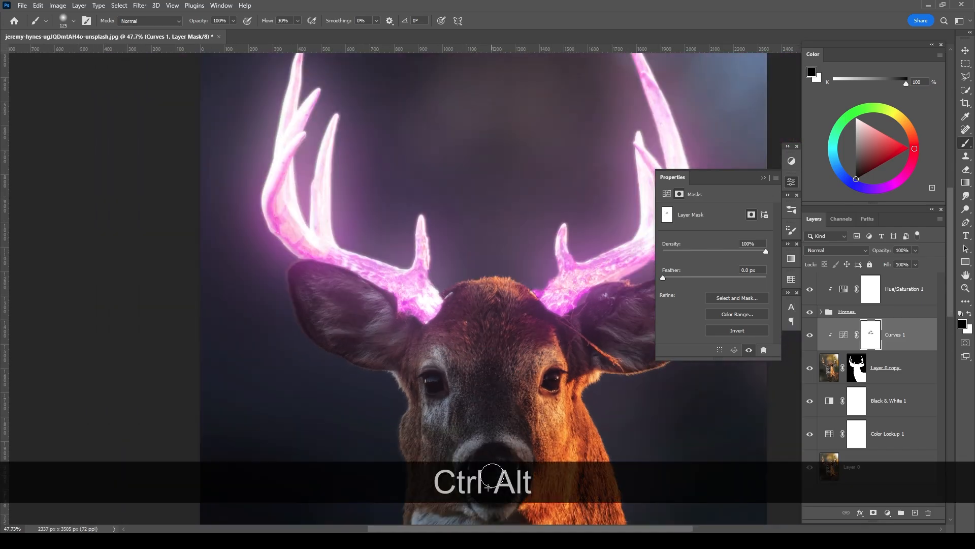
Step: Brighten the muzzle, ears and outer neck and back edges by painting black on the Curves 1 mask with brush sizes 125 and 90
drag(491, 475, 447, 405)
scroll(304, 203, up, 4)
drag(432, 336, 374, 290)
drag(635, 305, 429, 269)
scroll(429, 270, down, 1)
key(bracketleft)
key(bracketleft)
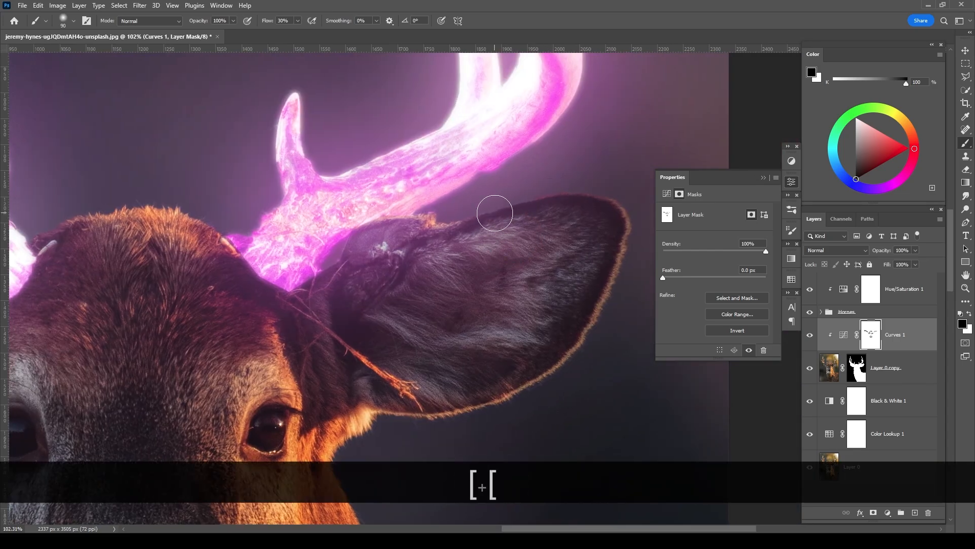
scroll(495, 213, down, 4)
scroll(441, 140, down, 11)
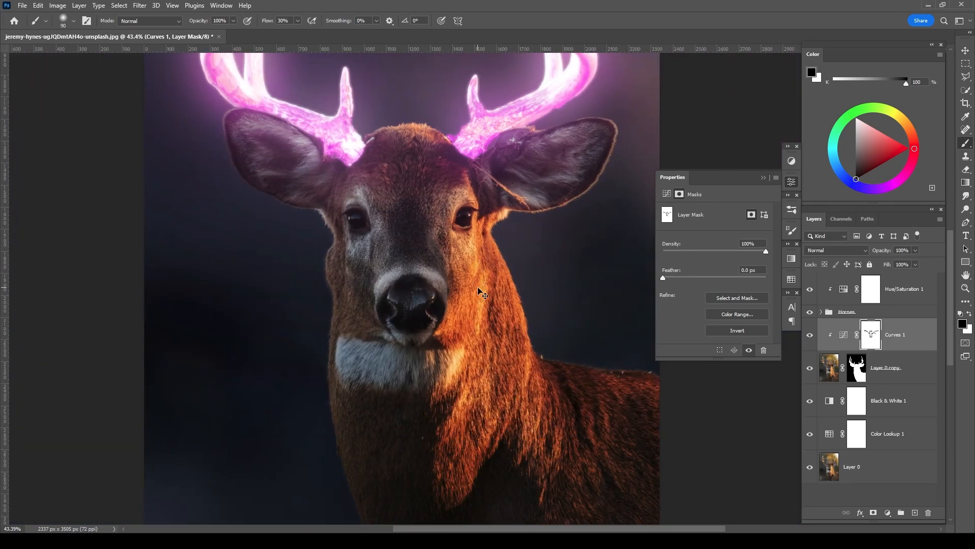
drag(413, 298, 453, 301)
Step: Duplicate the Hue/Saturation 1 adjustment, place the copy below the Hornes group and clip it to the deer
click(844, 334)
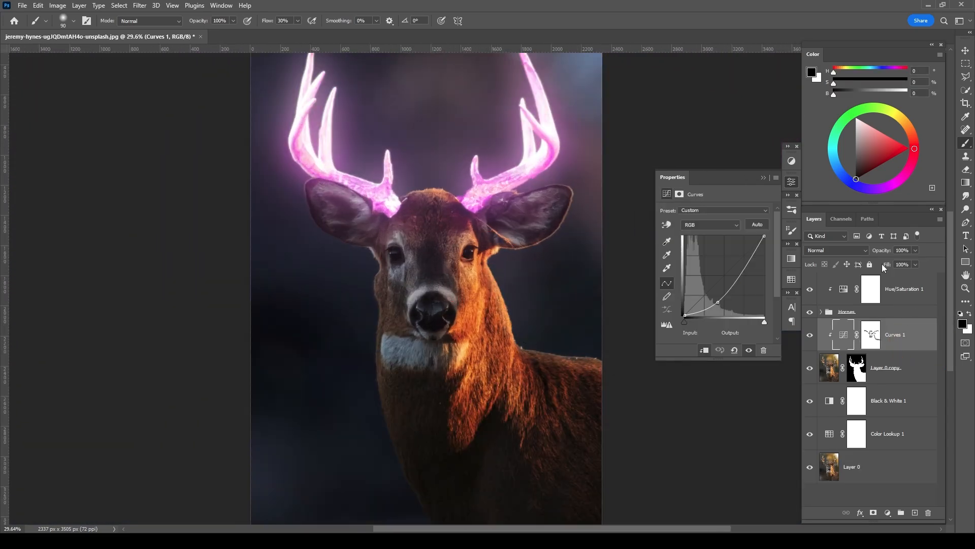
click(762, 178)
click(912, 294)
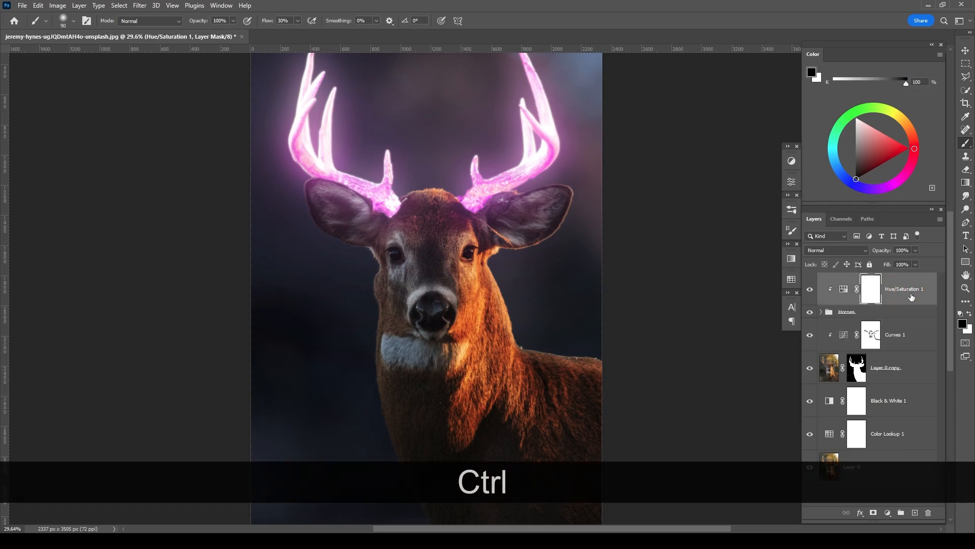
key(ctrl+j)
drag(898, 291, 897, 350)
key(alt)
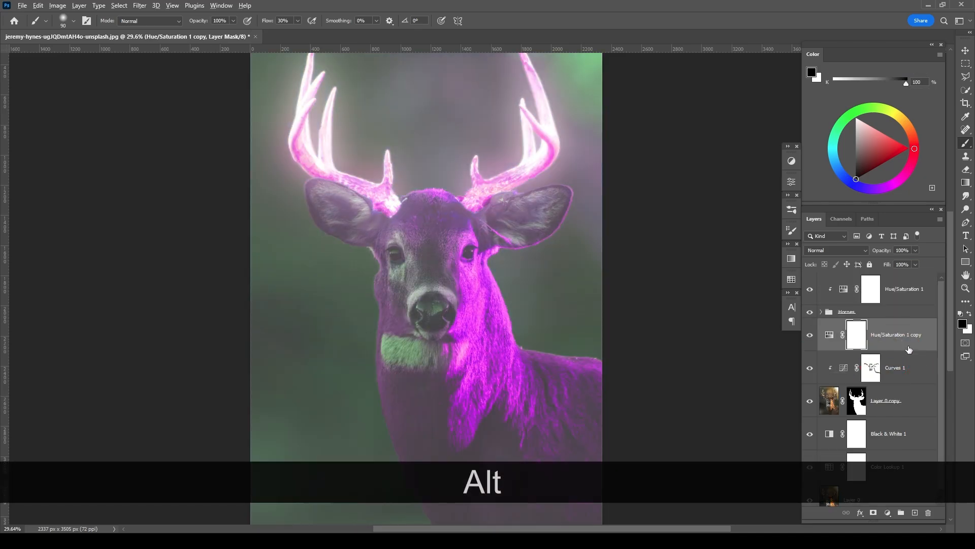
alt+click(908, 350)
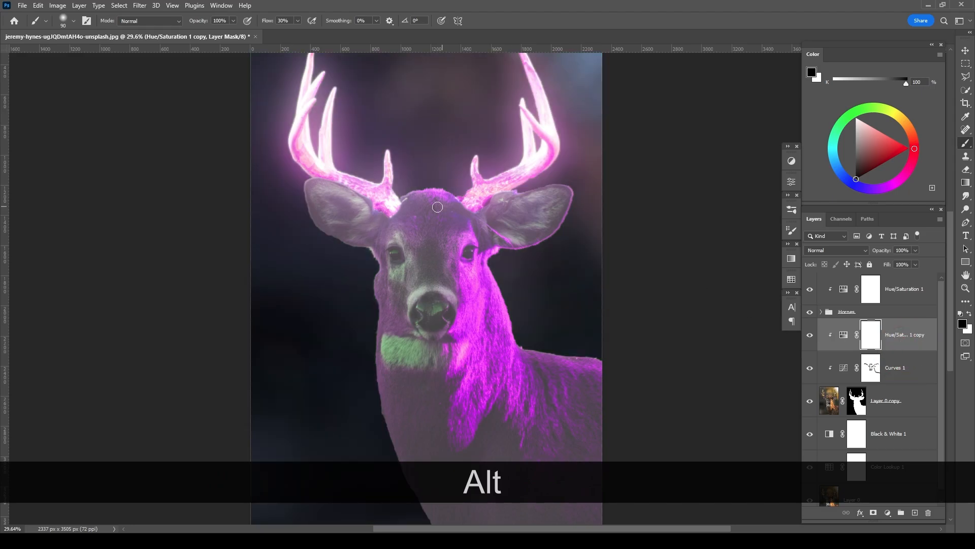
Step: Invert the Hue/Saturation 1 copy mask to black and set up a soft white brush at size 100 with 6% flow
key(space)
drag(436, 211, 426, 223)
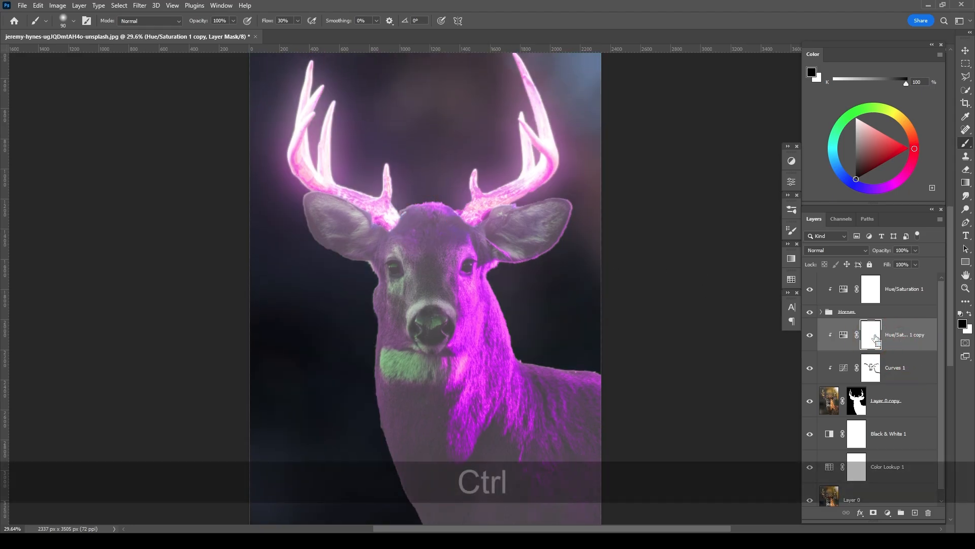
key(ctrl+i)
scroll(429, 201, up, 6)
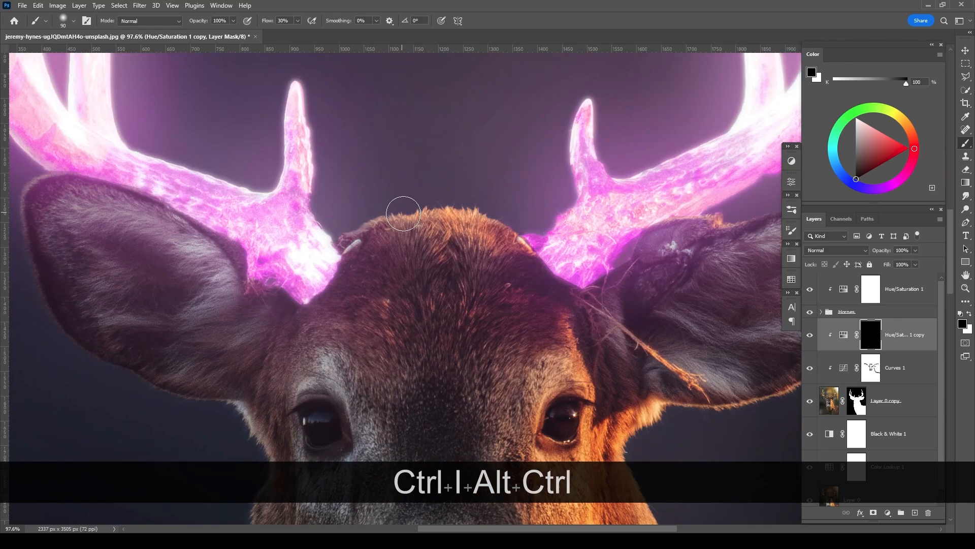
key(bracketright)
key(bracketright)
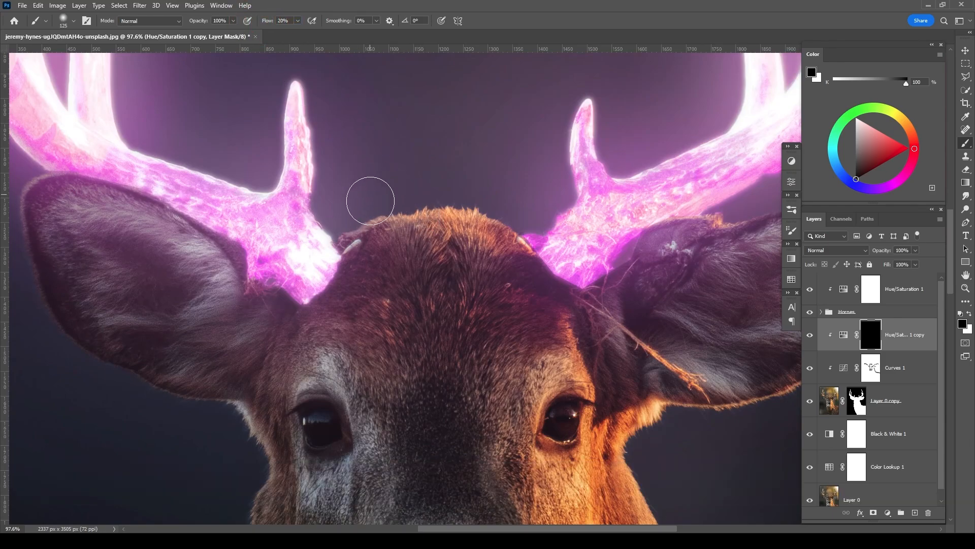
key(bracketleft)
key(bracketleft)
key(bracketleft)
key(x)
scroll(409, 222, up, 2)
key(bracketright)
key(bracketright)
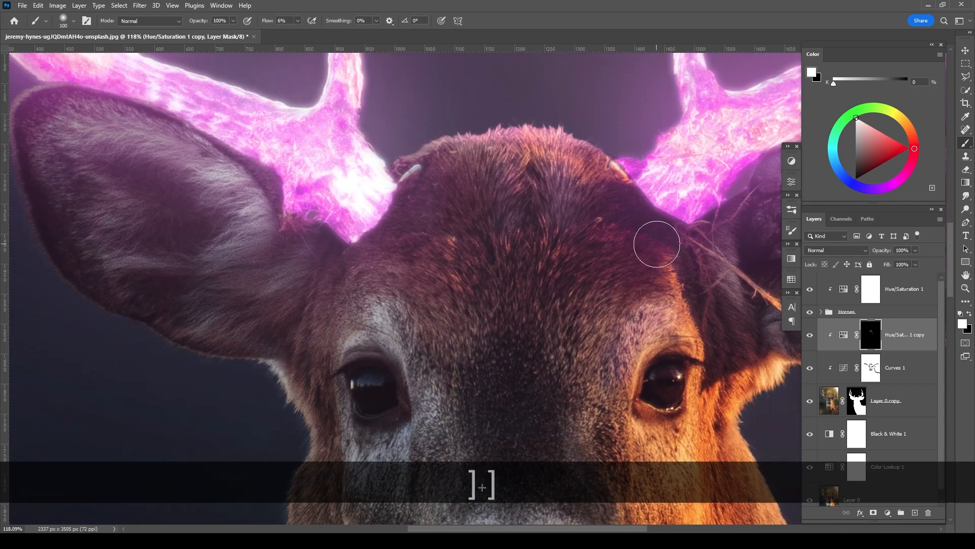
Step: Paint white on the Hue/Saturation 1 copy mask over the forehead, antler bases and ears to cast a faint pink glow
drag(404, 219, 351, 260)
drag(302, 224, 67, 115)
drag(660, 214, 317, 257)
key(bracketright)
drag(378, 235, 538, 339)
scroll(462, 228, down, 2)
drag(136, 239, 188, 265)
scroll(410, 213, down, 5)
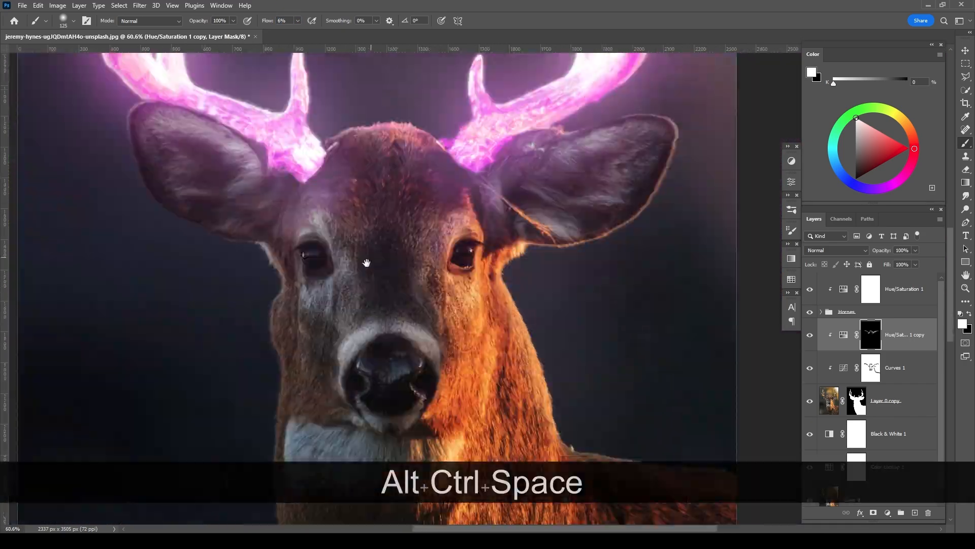
Step: Try lowering the Hue/Saturation 1 copy opacity to 64% and undo the last brush strokes on its mask
scroll(367, 263, up, 4)
mouse_move(351, 211)
mouse_down()
mouse_move(297, 254)
mouse_move(356, 350)
mouse_up()
scroll(367, 262, down, 8)
key(x)
scroll(386, 228, up, 6)
key(x)
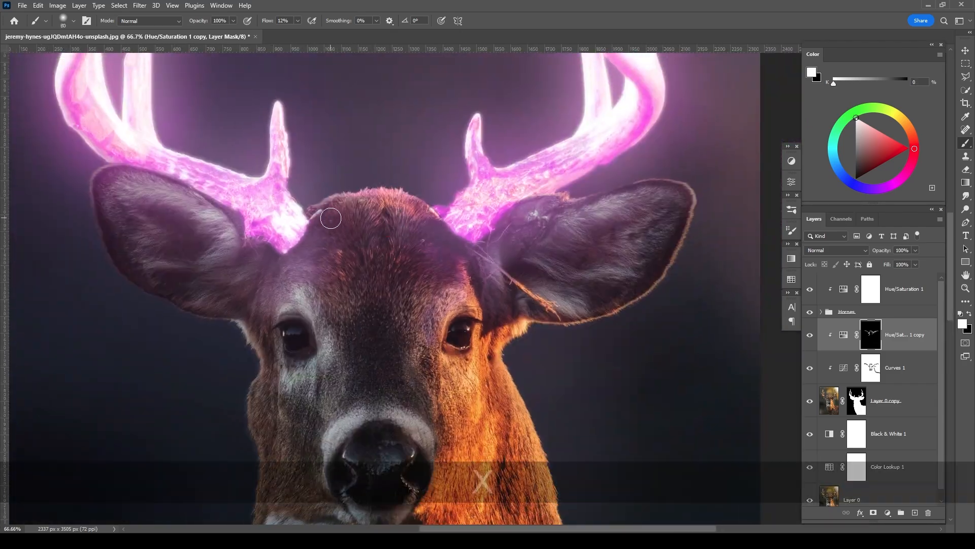
drag(889, 250, 871, 252)
drag(407, 325, 427, 260)
key(ctrl+z)
key(ctrl+z)
Step: Restore the layer to 100% opacity and paint a pink rim along the neck and back with a size 100 brush at 12% flow
scroll(402, 355, up, 3)
drag(473, 333, 460, 335)
scroll(472, 333, down, 3)
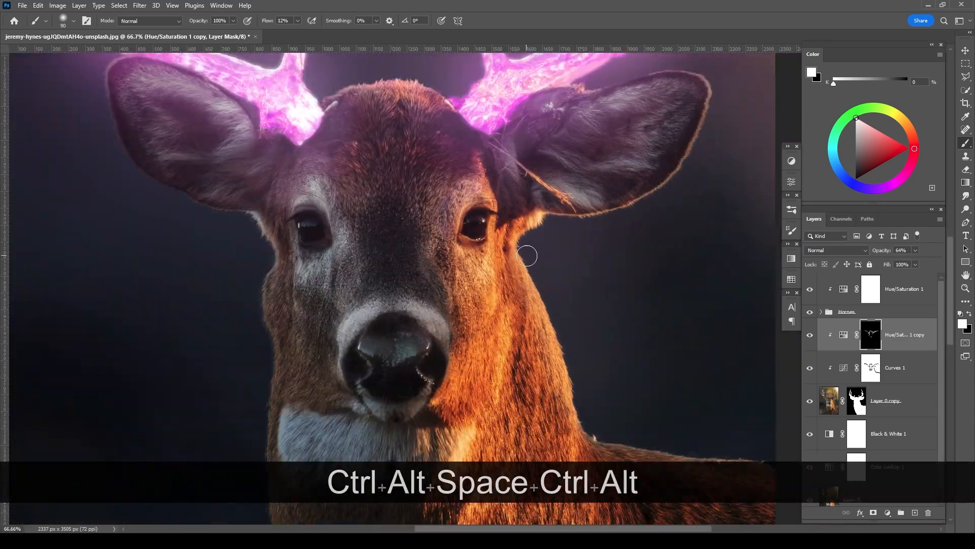
key(ctrl+z)
key(ctrl+0)
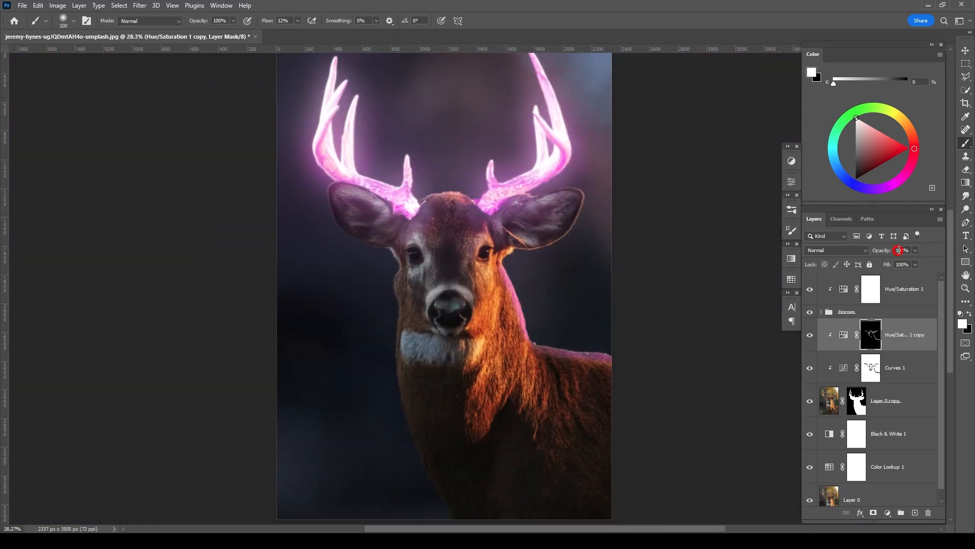
scroll(550, 319, up, 4)
drag(608, 285, 609, 298)
scroll(605, 298, down, 2)
drag(590, 249, 573, 261)
key(ctrl+alt+space)
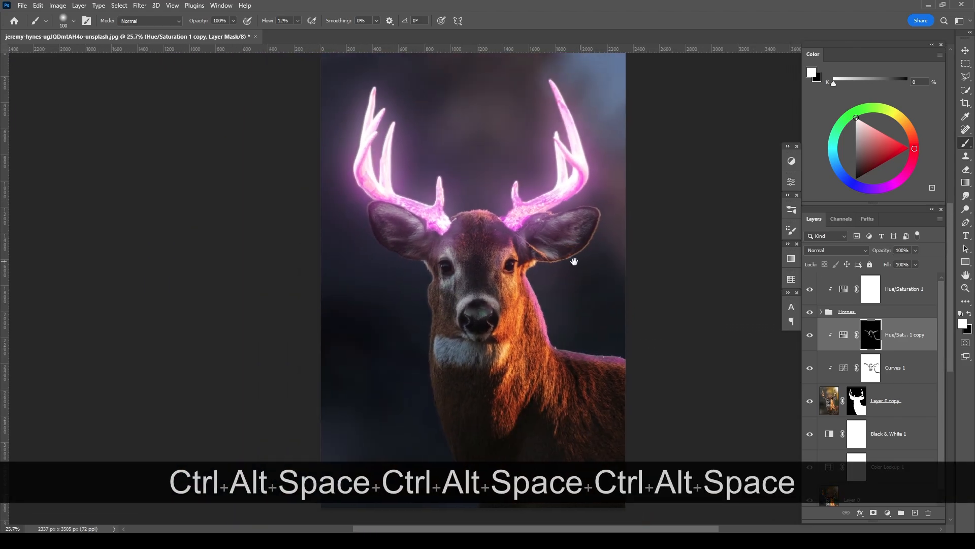
click(138, 5)
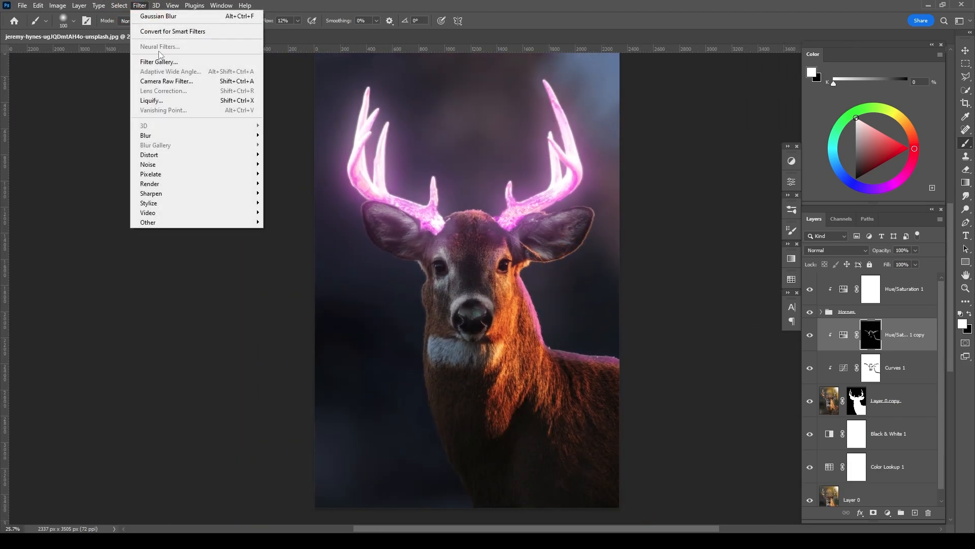
click(183, 136)
click(290, 174)
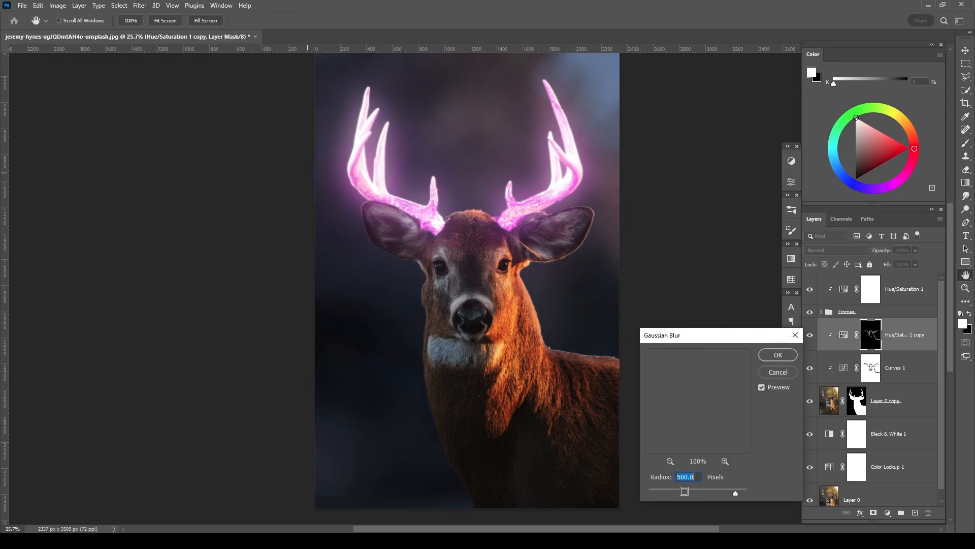
drag(736, 493, 663, 491)
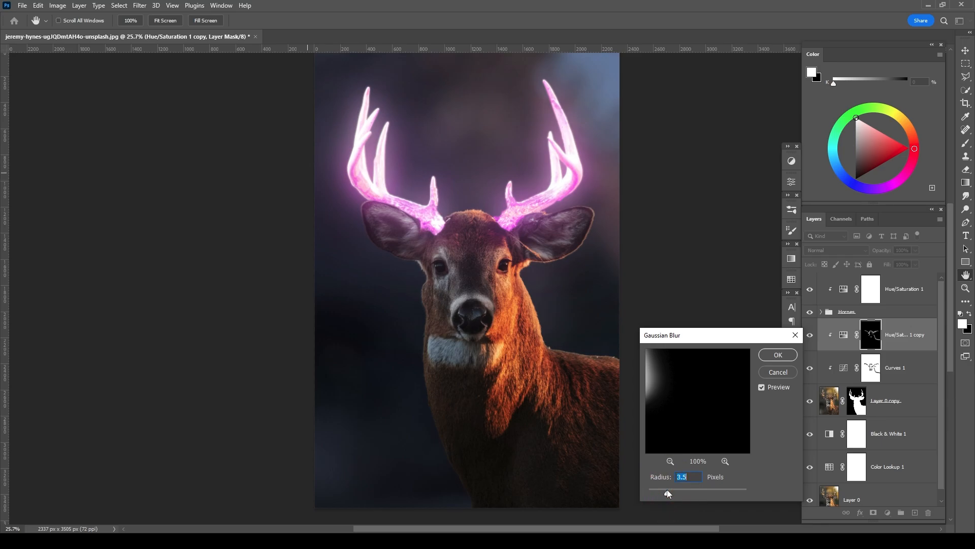
click(678, 491)
click(778, 371)
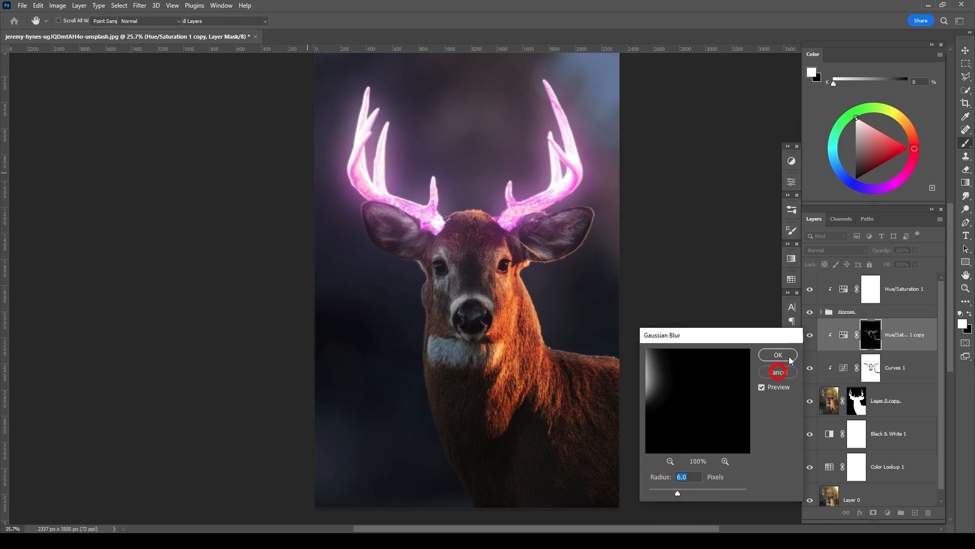
click(842, 336)
click(141, 5)
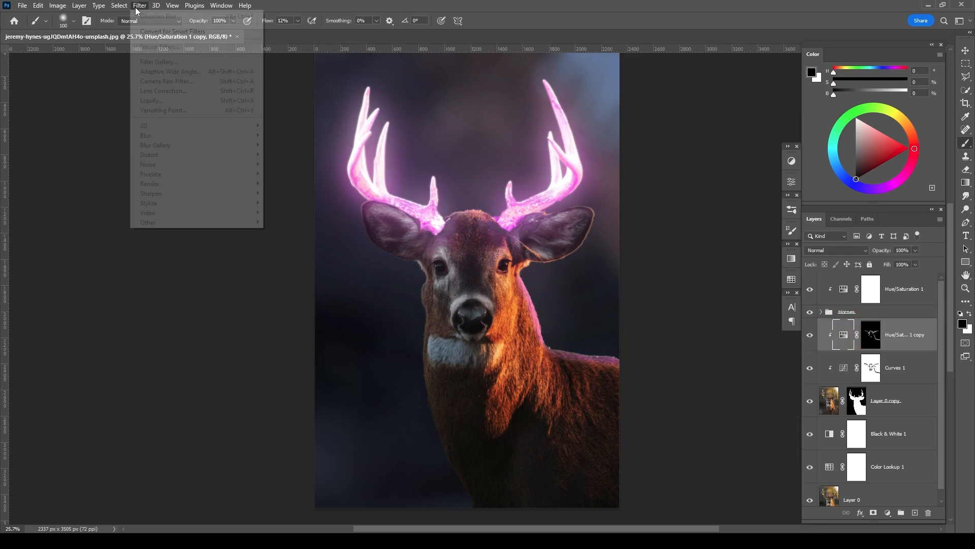
click(934, 326)
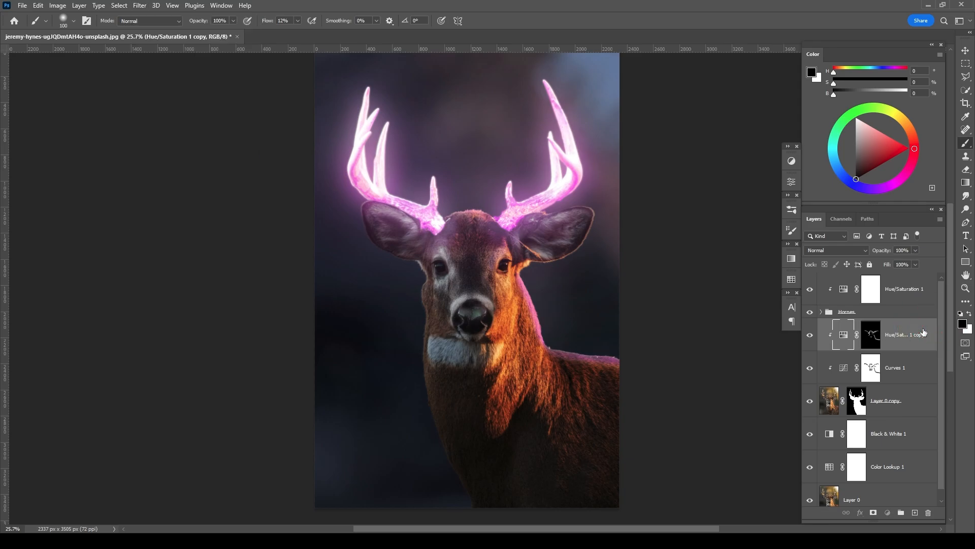
click(140, 6)
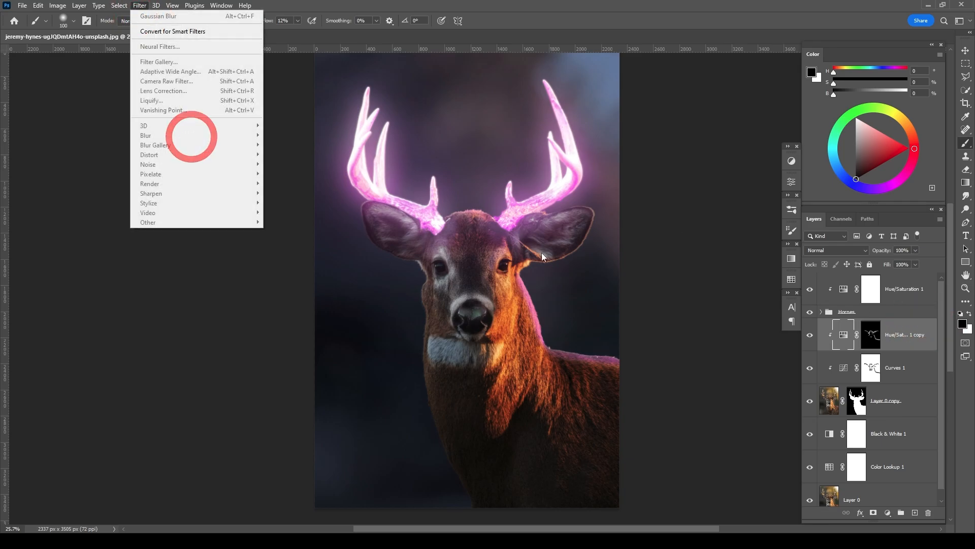
Step: Lower the opacity of the Hue/Saturation 1 copy adjustment to about 65%
click(915, 339)
drag(556, 222, 553, 233)
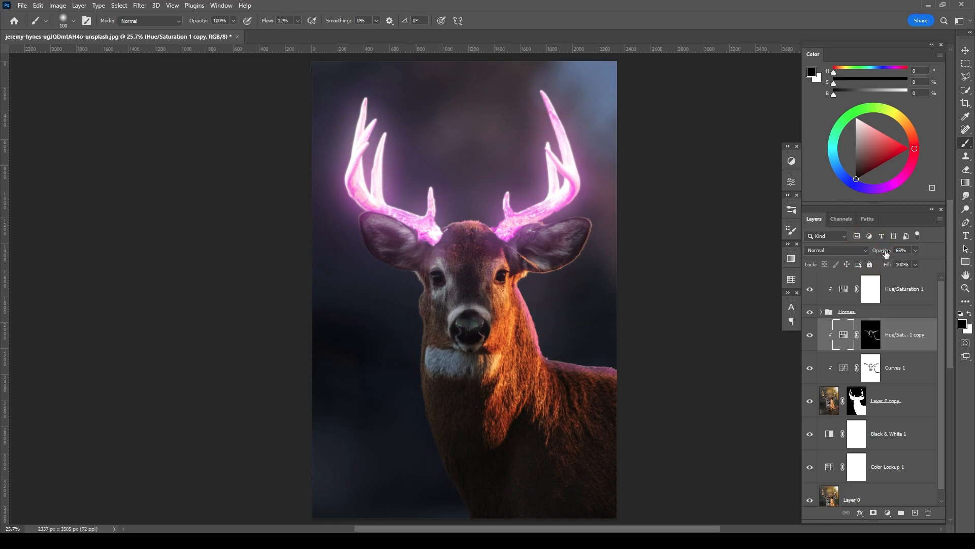
Step: Place the pexels-cottonbro-9665193 particle image at the top of the layer stack and enlarge it over the upper part of the picture
drag(526, 61, 498, 259)
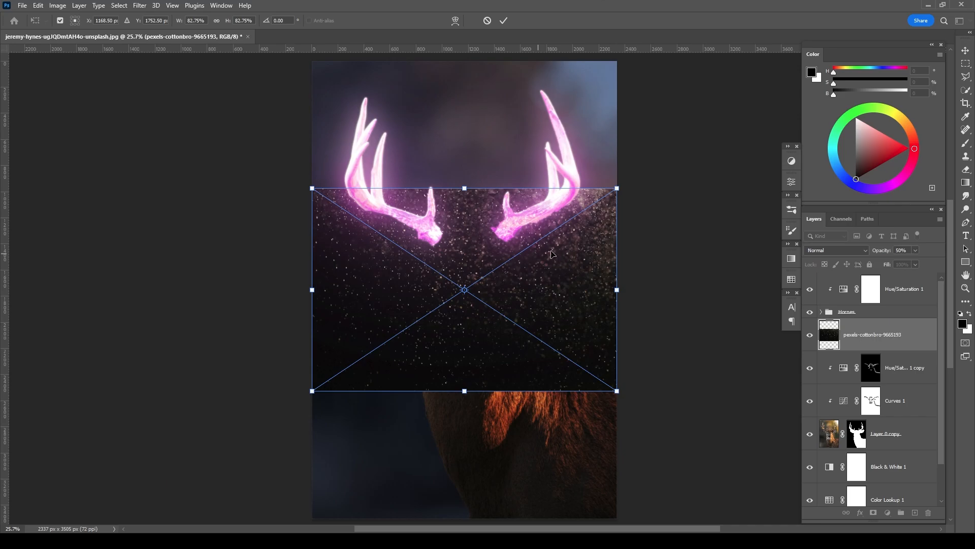
drag(908, 354, 905, 277)
key(ctrl+t)
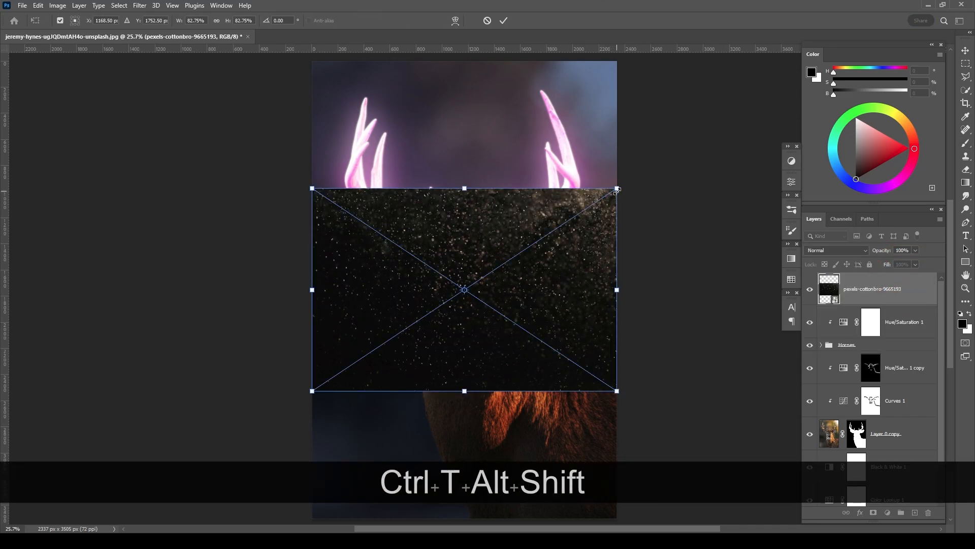
drag(617, 392, 669, 426)
drag(594, 293, 600, 161)
drag(496, 403, 460, 402)
drag(630, 320, 696, 364)
drag(566, 301, 569, 243)
click(504, 21)
Step: Set the particle layer's blend mode to Linear Dodge (Add) and give it a layer mask inverted to black
click(838, 250)
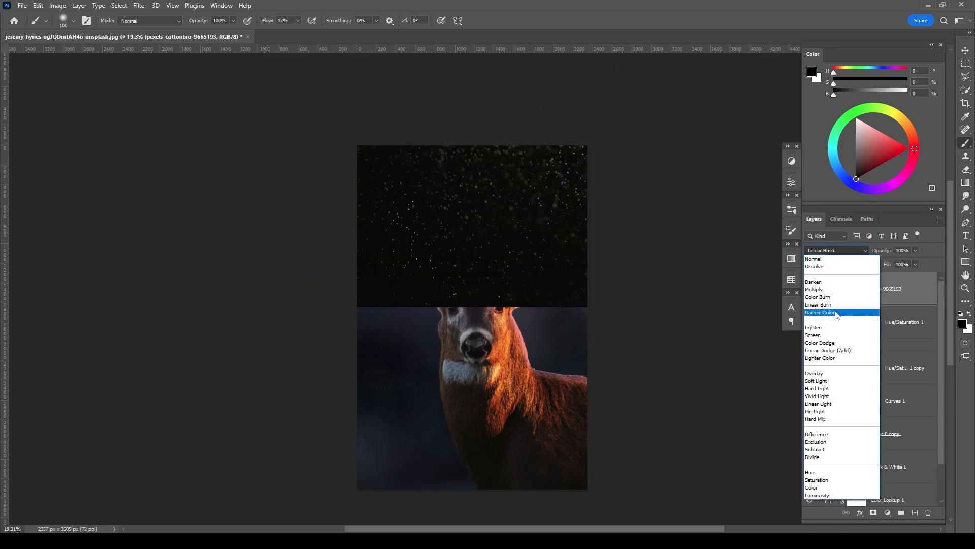
click(829, 349)
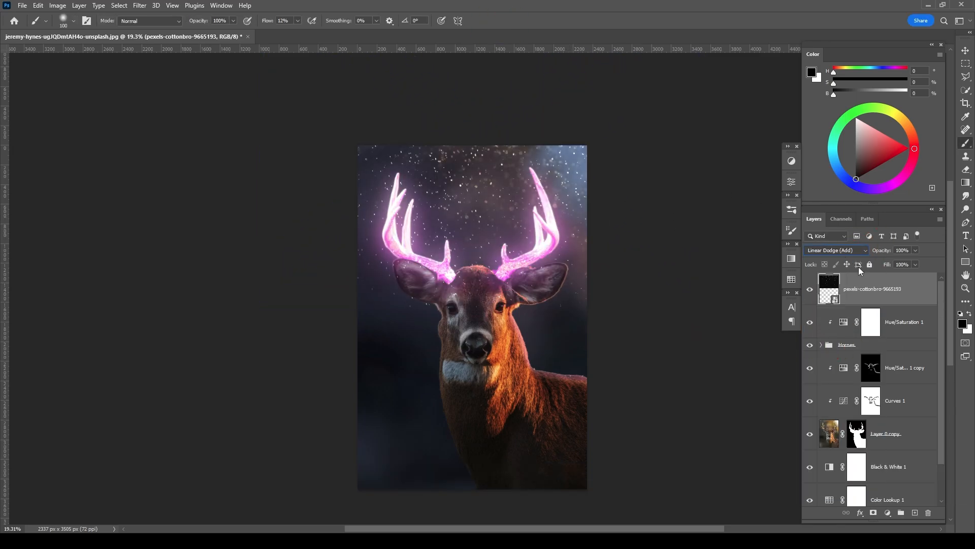
click(874, 513)
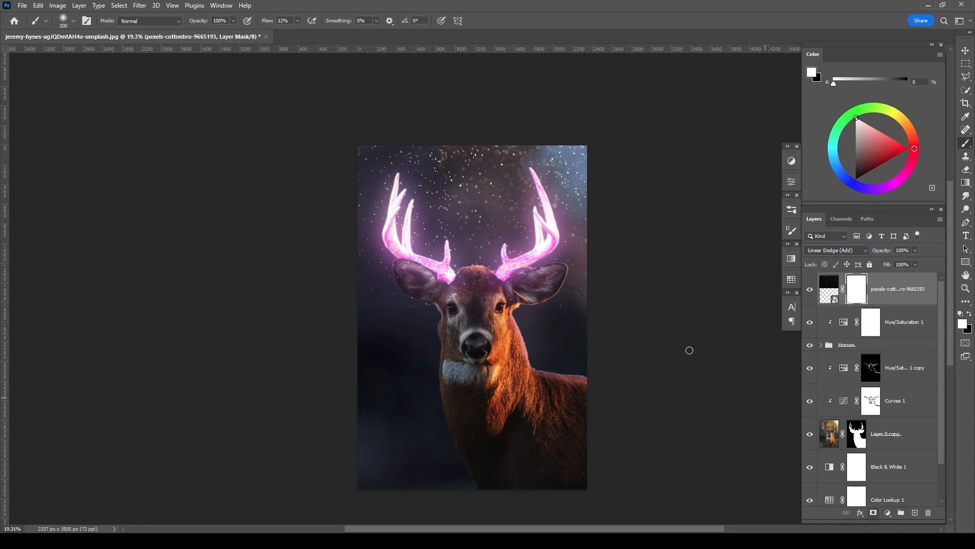
drag(477, 178, 485, 199)
scroll(491, 228, up, 4)
key(ctrl+i)
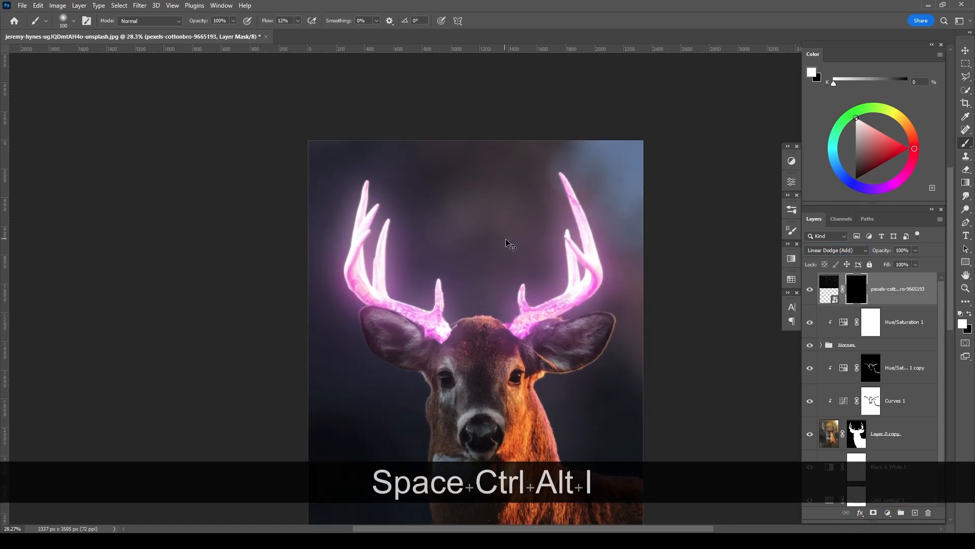
Step: Reveal particles around the antlers by painting white on the particle layer's mask with a soft size 500 brush at 47% flow
key(bracketright)
key(bracketright)
key(bracketright)
key(bracketright)
key(bracketright)
key(bracketright)
key(bracketright)
key(bracketright)
key(bracketright)
key(bracketright)
key(bracketright)
key(bracketright)
key(bracketright)
key(bracketright)
key(bracketright)
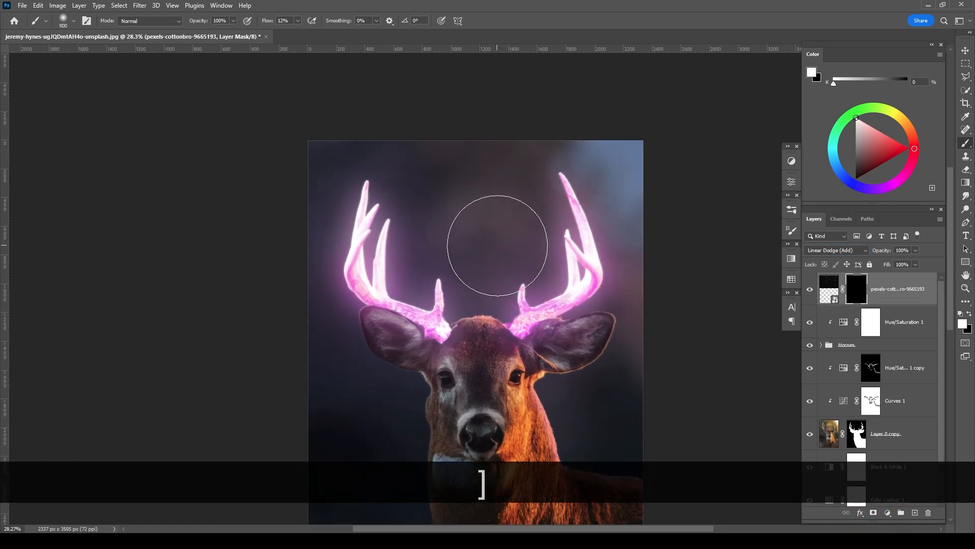
key(bracketleft)
key(bracketleft)
key(bracketleft)
key(bracketleft)
key(bracketleft)
key(bracketleft)
key(bracketleft)
key(bracketleft)
key(bracketleft)
key(bracketleft)
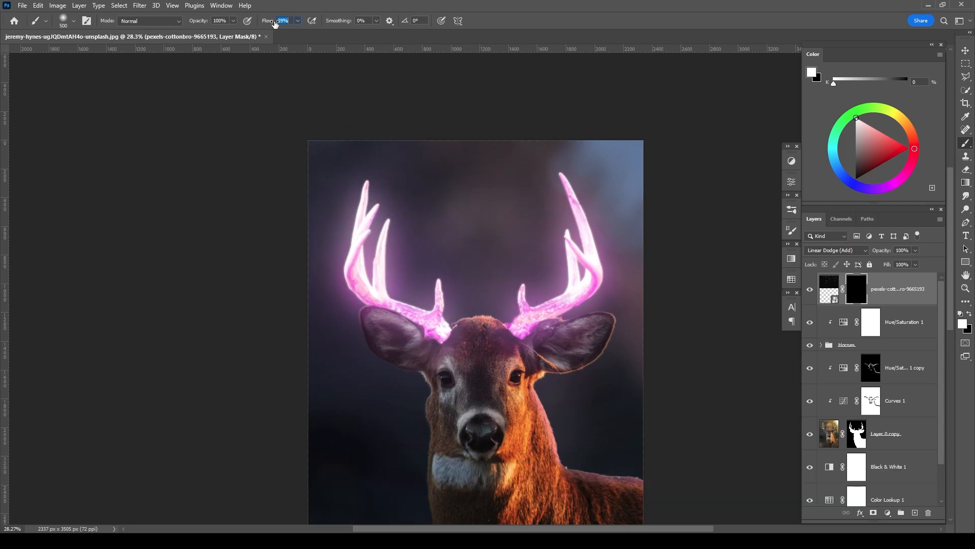
drag(378, 221, 377, 296)
Step: Reveal more particles around the ears and between the antlers on the mask, enlarging the brush to 700 and then 900
key(bracketright)
key(bracketright)
drag(590, 352, 582, 359)
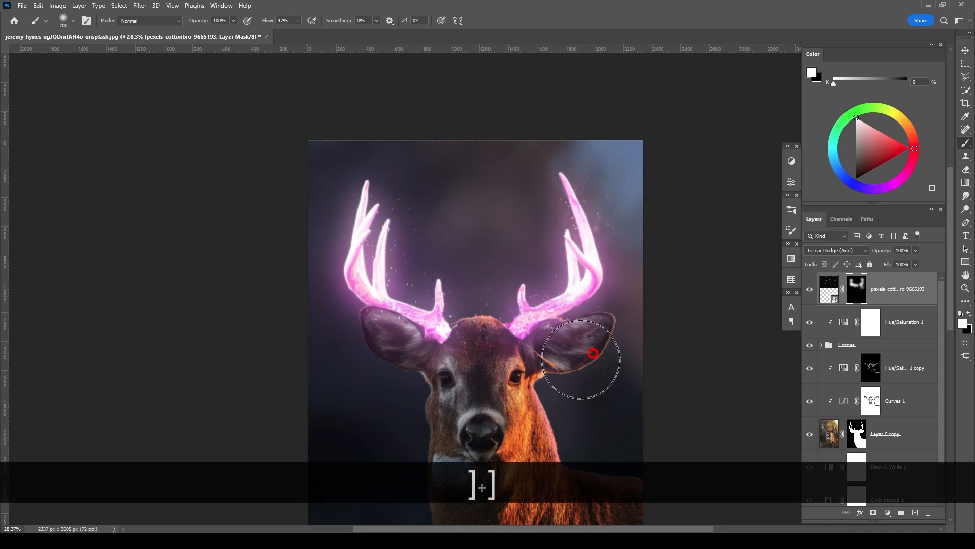
mouse_move(379, 349)
mouse_down()
mouse_move(358, 341)
mouse_move(377, 360)
mouse_up()
key(bracketright)
key(bracketright)
mouse_move(478, 222)
mouse_down()
mouse_move(433, 255)
mouse_move(512, 293)
mouse_up()
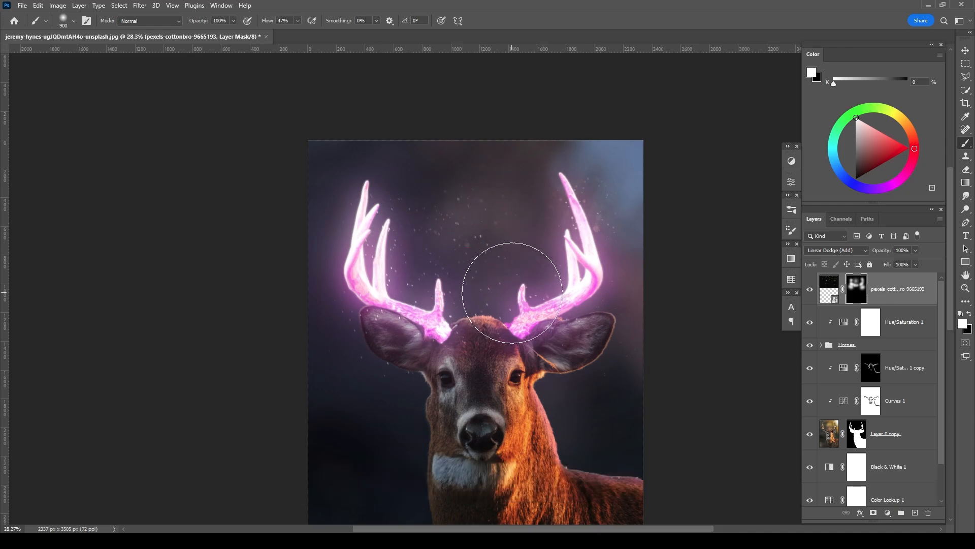
Step: Reveal more particles around both antlers and ears on the particle mask, and switch to a black size 700 brush
drag(363, 244, 360, 259)
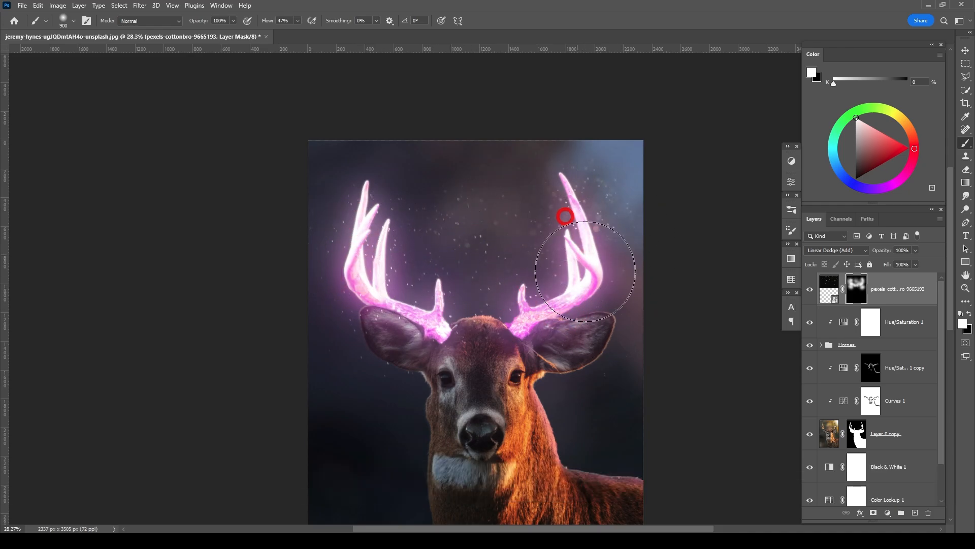
mouse_move(585, 272)
mouse_down()
mouse_move(566, 325)
mouse_move(522, 307)
mouse_move(522, 282)
mouse_move(582, 329)
mouse_up()
key(space)
mouse_move(413, 325)
mouse_down()
mouse_move(386, 310)
mouse_move(412, 296)
mouse_up()
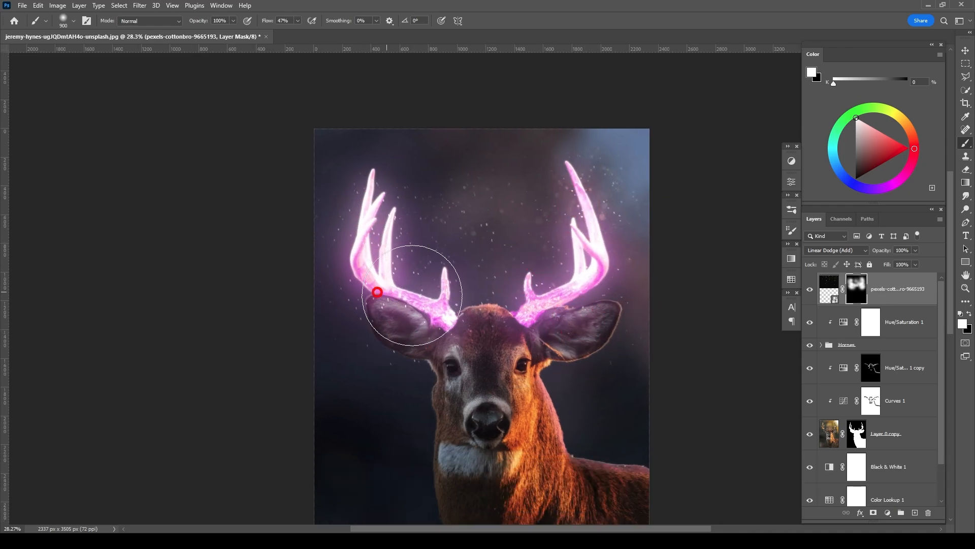
key(x)
key(bracketleft)
key(bracketleft)
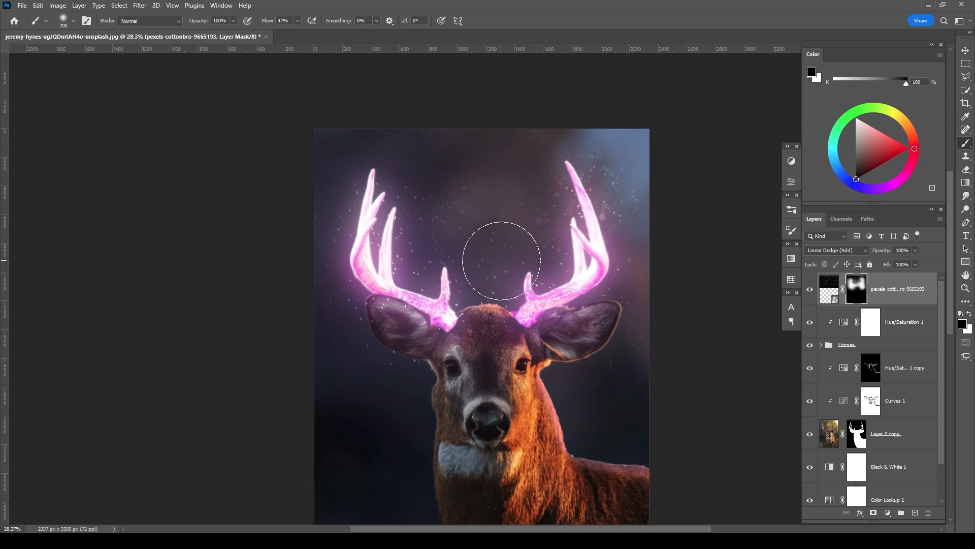
Step: Scale the particle layer down to about 77% and reposition it over the deer's antlers and head
key(ctrl+t)
scroll(559, 335, down, 3)
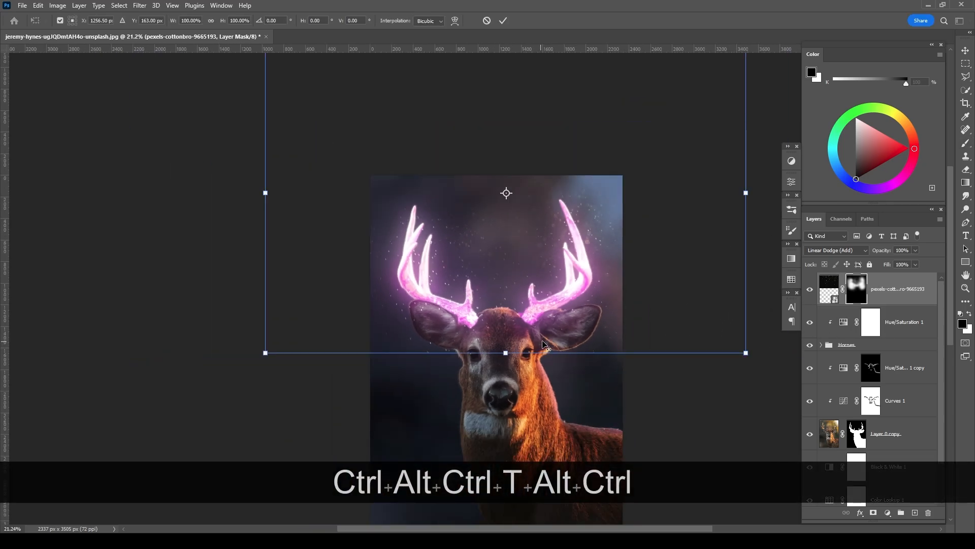
drag(699, 353, 625, 320)
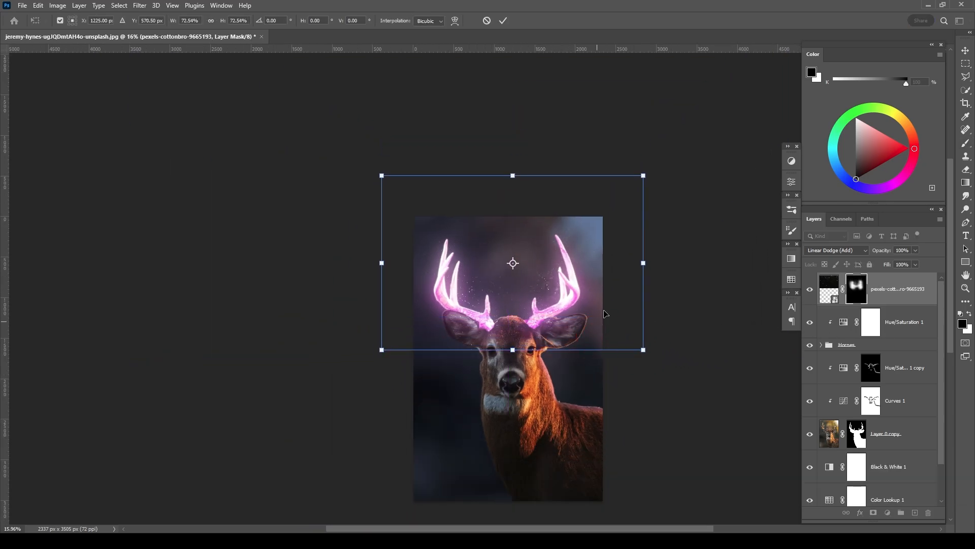
drag(644, 173, 649, 163)
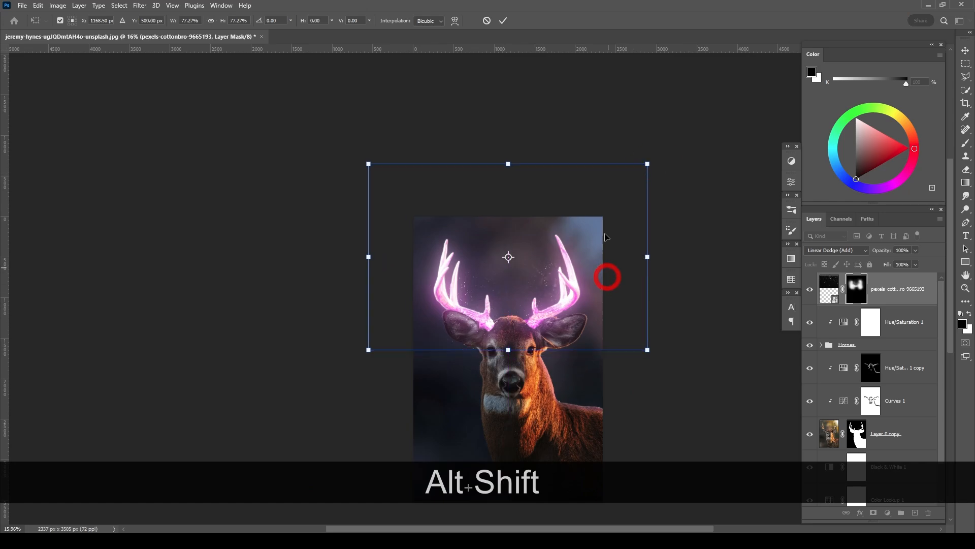
click(503, 20)
Step: Hide the particles over the deer's face, forehead and ears by painting black on the particle mask with the size 700 brush
key(x)
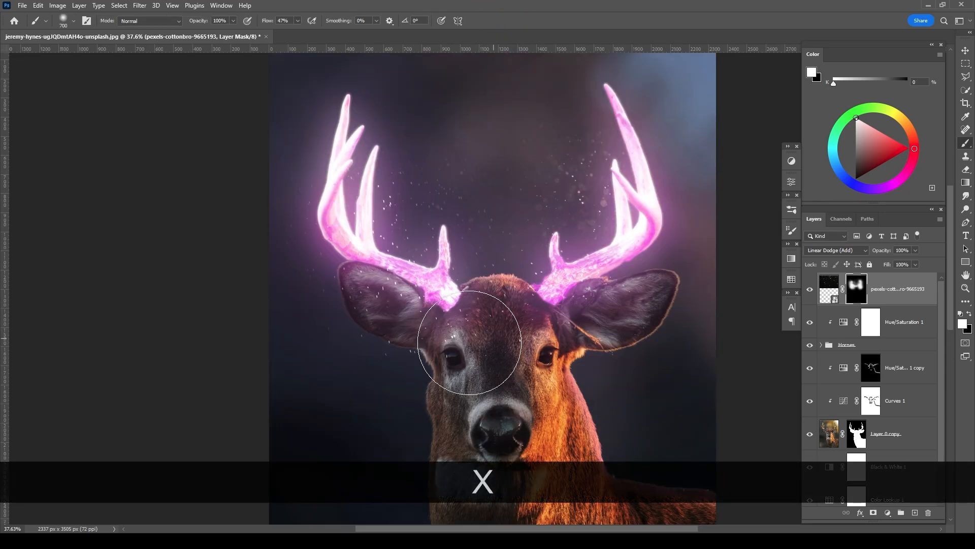
key(x)
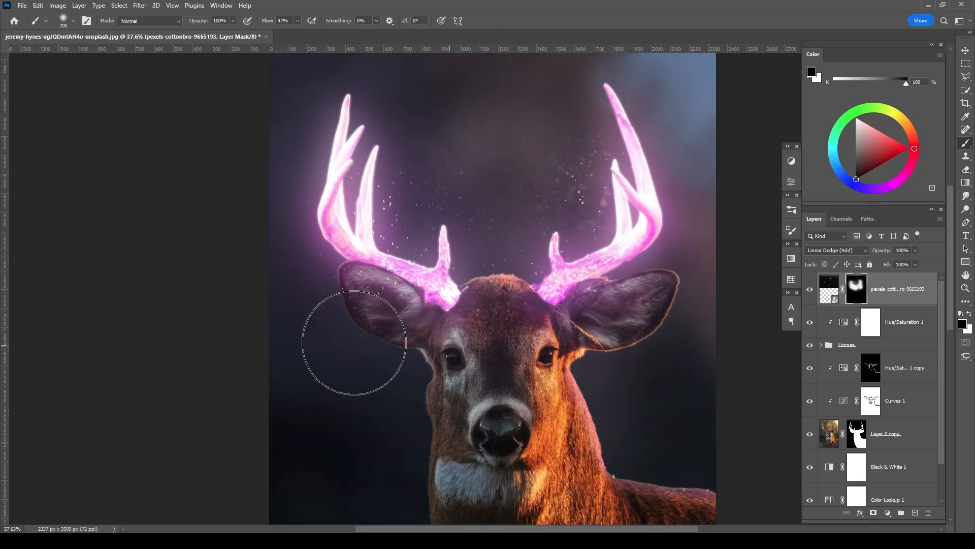
key(space)
drag(557, 356, 538, 379)
key(space)
drag(496, 331, 498, 333)
key(x)
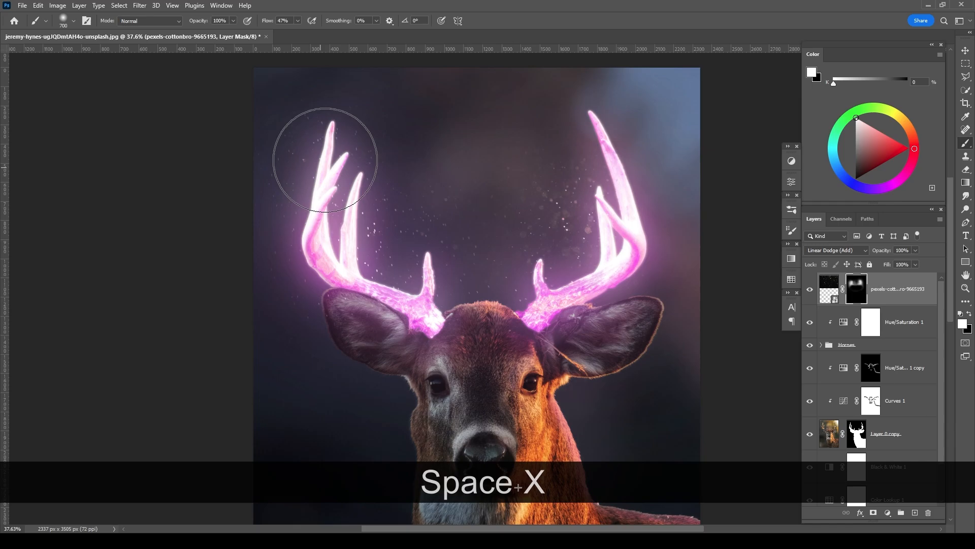
Step: Undo the last two mask strokes and reveal particles around the antler tips with a white size 400 brush
key(ctrl+z)
key(ctrl+z)
key(bracketleft)
key(bracketleft)
key(bracketleft)
key(bracketleft)
key(bracketleft)
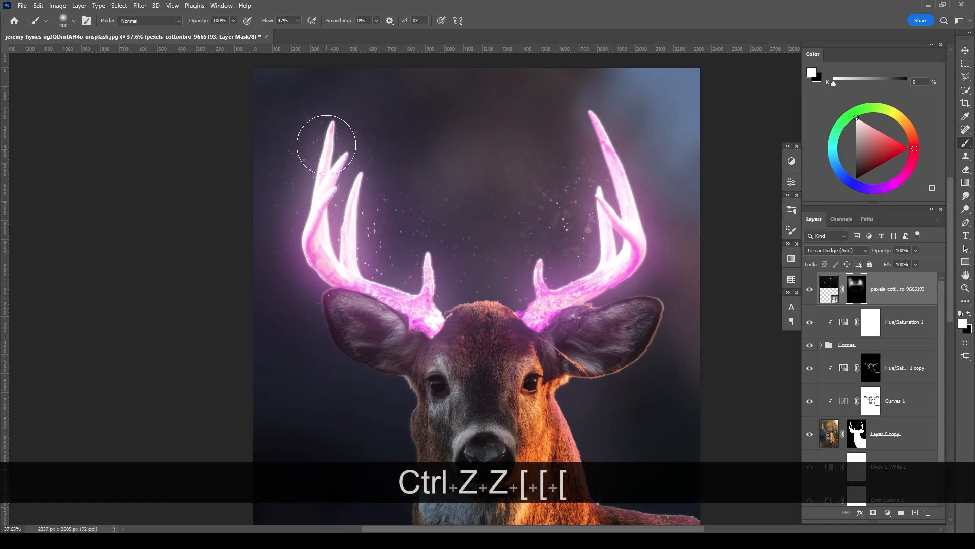
key(bracketright)
key(bracketright)
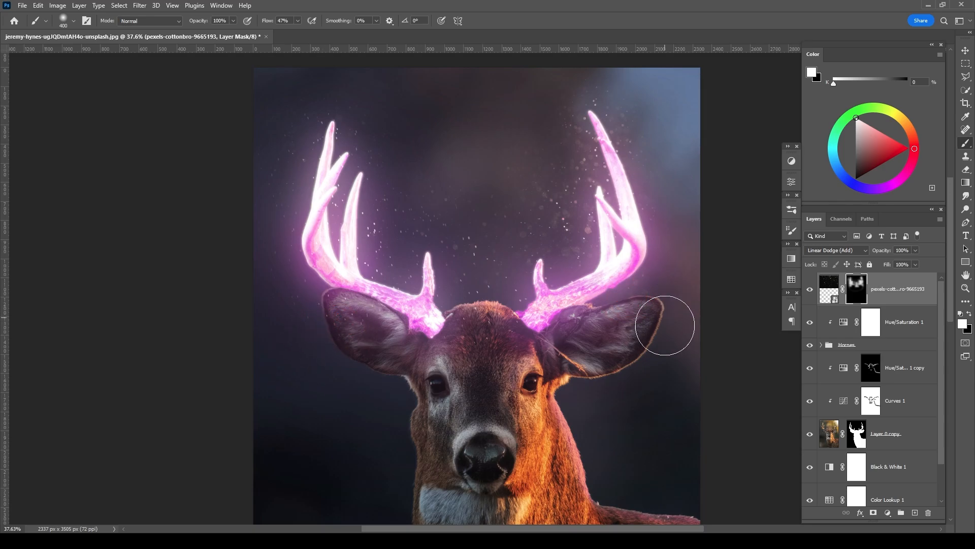
Step: Duplicate the Hue/Saturation 1 layer, move the copy above the particle layer and clip it to that layer
key(ctrl+alt+space)
drag(536, 265, 447, 266)
mouse_move(564, 232)
mouse_down()
mouse_move(488, 233)
mouse_move(730, 205)
mouse_up()
click(910, 325)
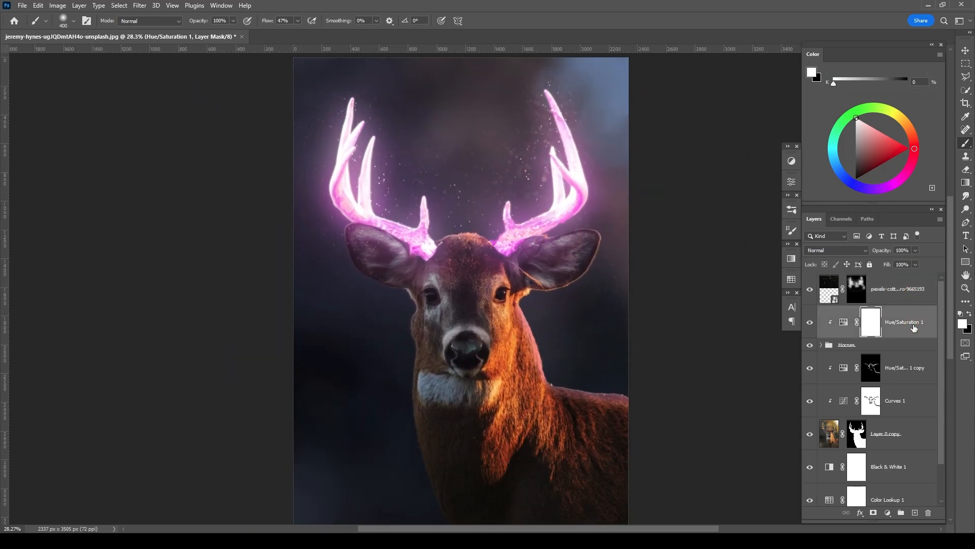
key(ctrl+j)
drag(910, 329, 900, 278)
alt+click(903, 304)
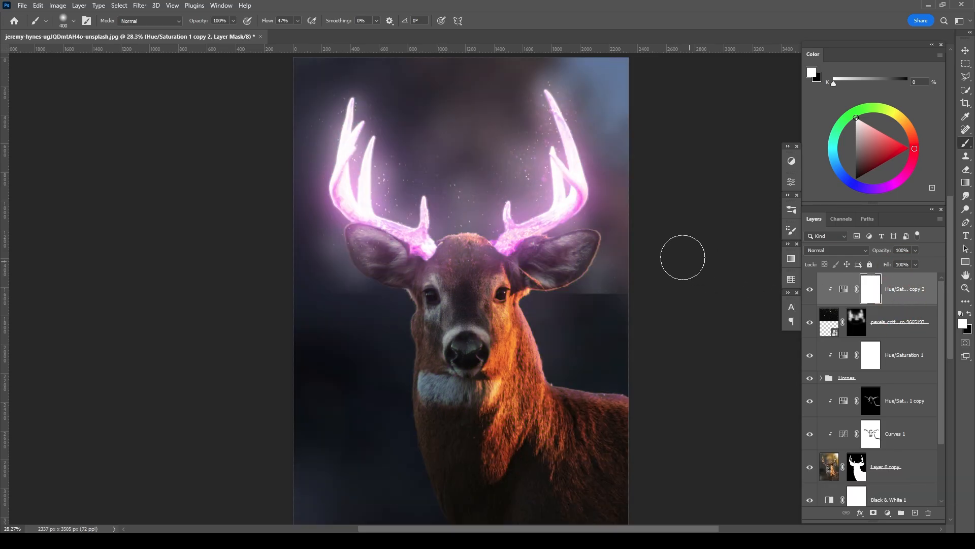
Step: Paint black across the middle of the clipped Hue/Saturation copy's mask and set its lightness to +3
scroll(528, 267, up, 5)
key(x)
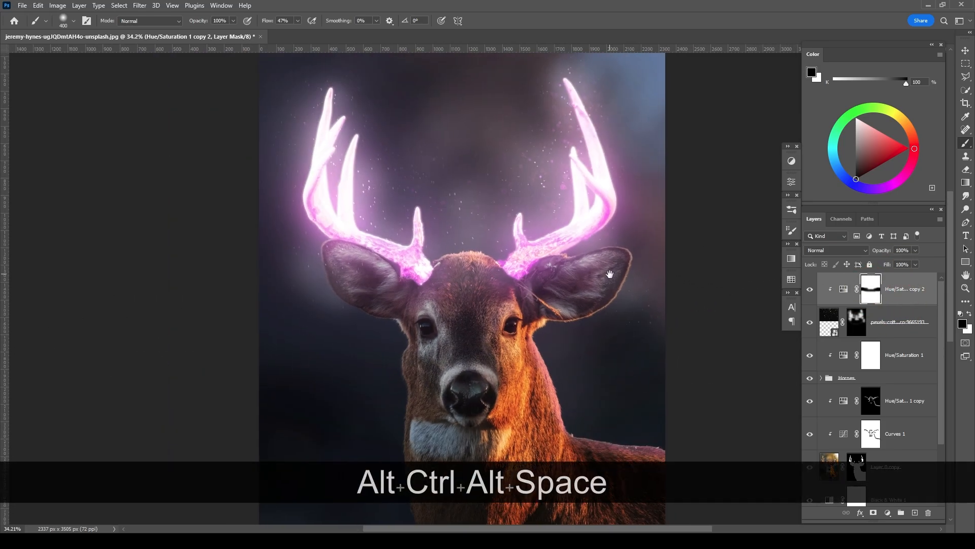
scroll(582, 270, up, 2)
double_click(844, 288)
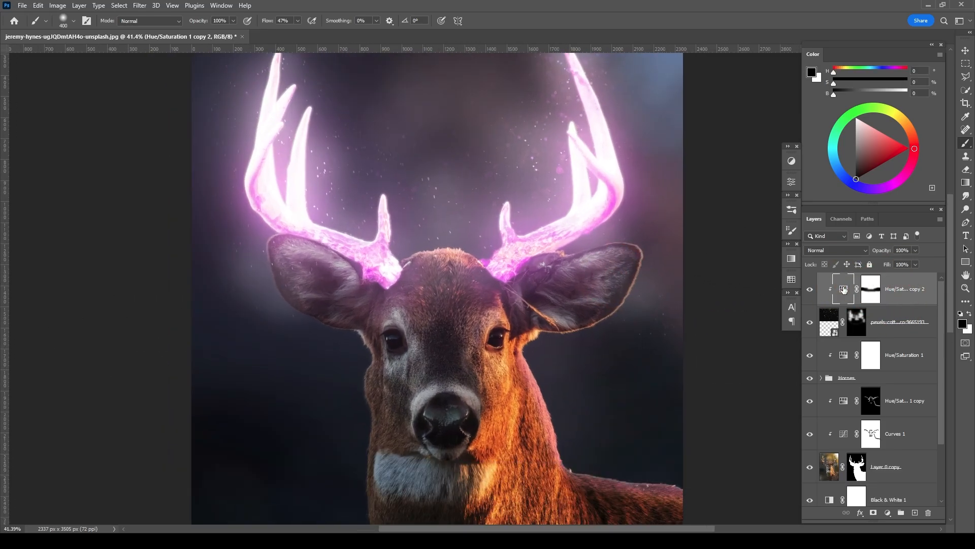
mouse_move(728, 289)
mouse_down()
mouse_move(699, 290)
mouse_move(721, 291)
mouse_move(713, 291)
mouse_up()
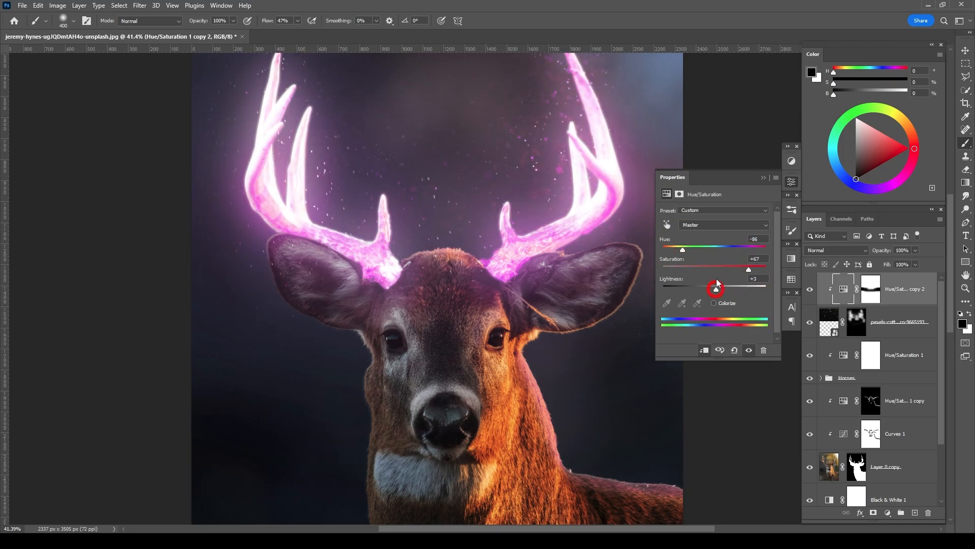
click(766, 178)
Step: Create a new layer at the top of the stack and stamp all visible layers into it
drag(543, 315, 540, 281)
key(v)
click(913, 513)
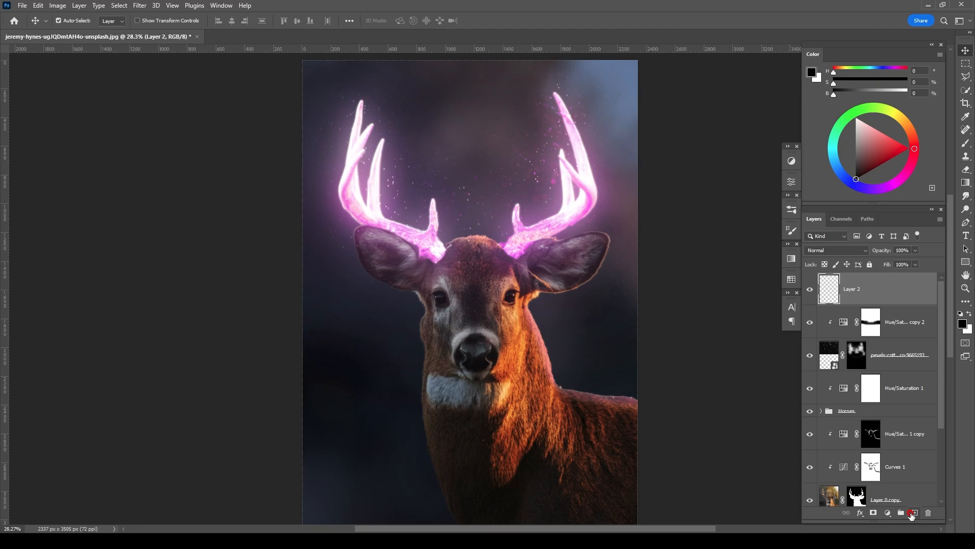
key(ctrl+shift+alt+e)
click(858, 291)
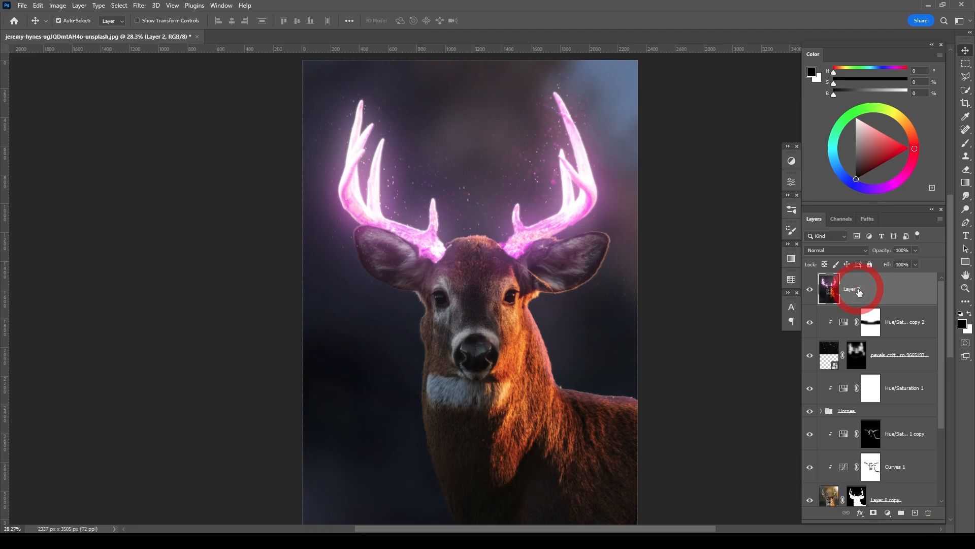
Step: Brighten the stamped layer with Levels by lowering the white input level and adjusting the midtones
key(ctrl+l)
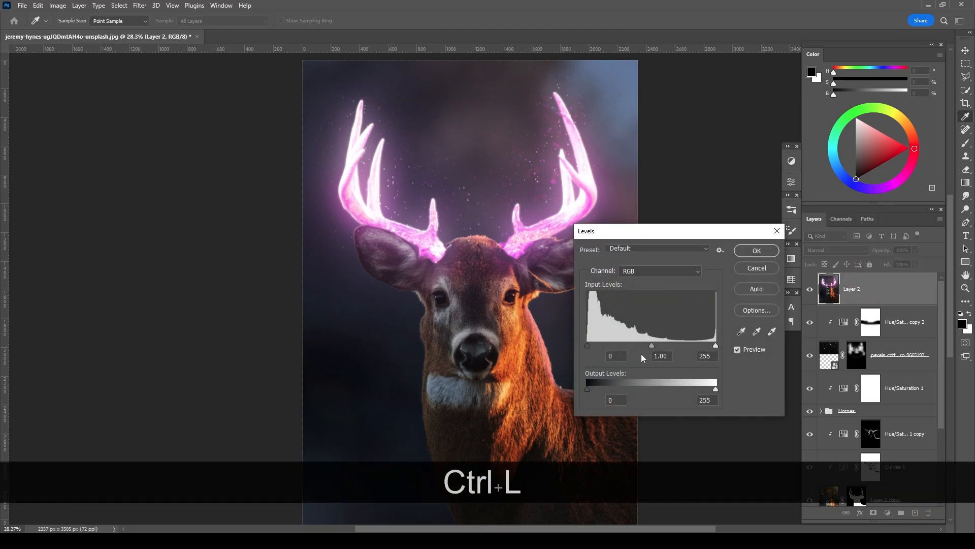
drag(651, 345, 634, 346)
drag(716, 346, 688, 346)
drag(625, 346, 664, 346)
click(757, 250)
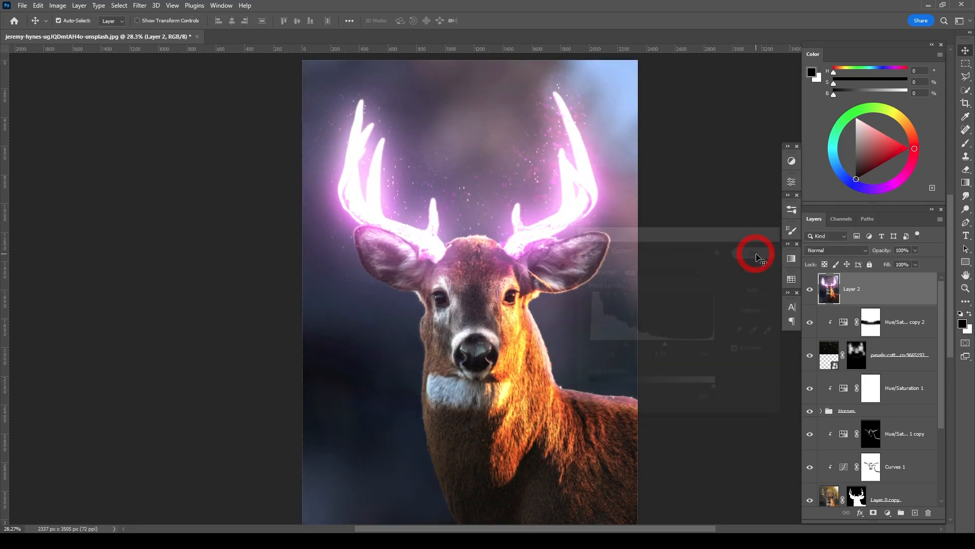
Step: Apply a Gaussian Blur to the stamped layer, strong enough to soften the deer's fur and face
click(140, 5)
click(290, 173)
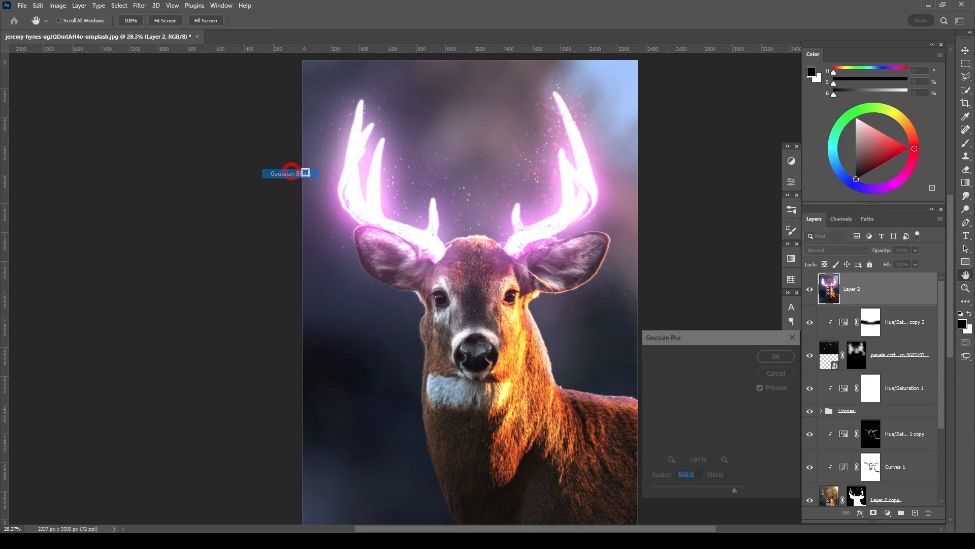
mouse_move(708, 493)
mouse_down()
mouse_move(676, 489)
mouse_move(691, 491)
mouse_up()
key(Return)
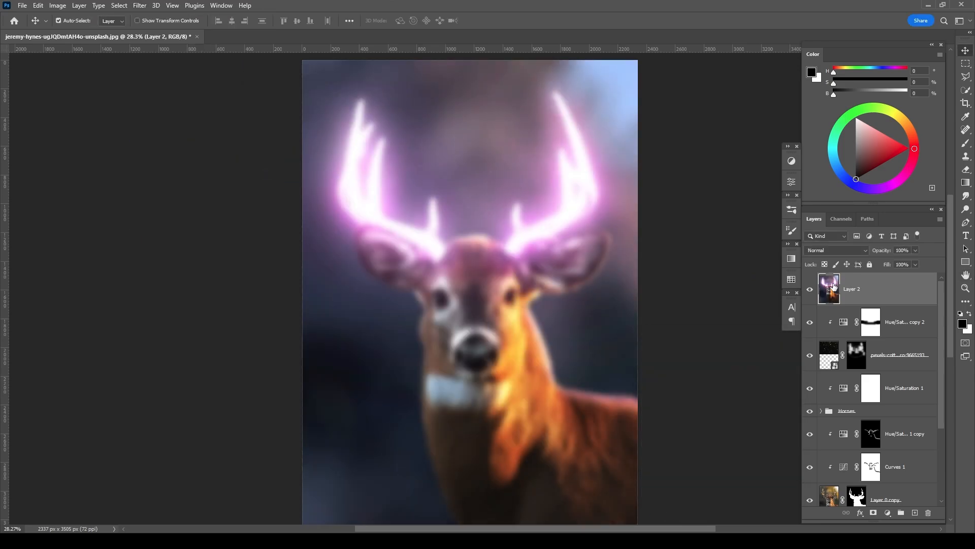
Step: Set the blurred layer's blend mode to Soft Light and give it a layer mask inverted to black
click(846, 252)
click(818, 382)
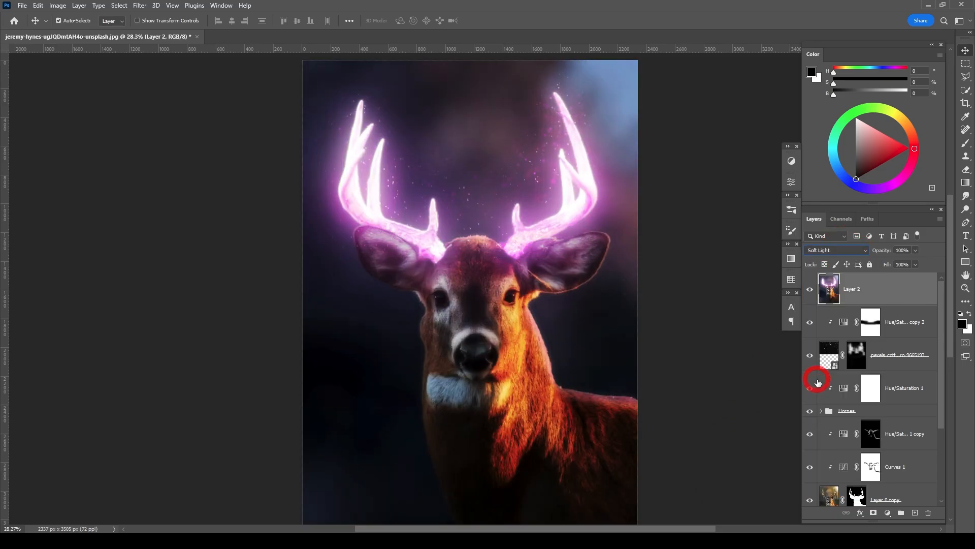
click(873, 514)
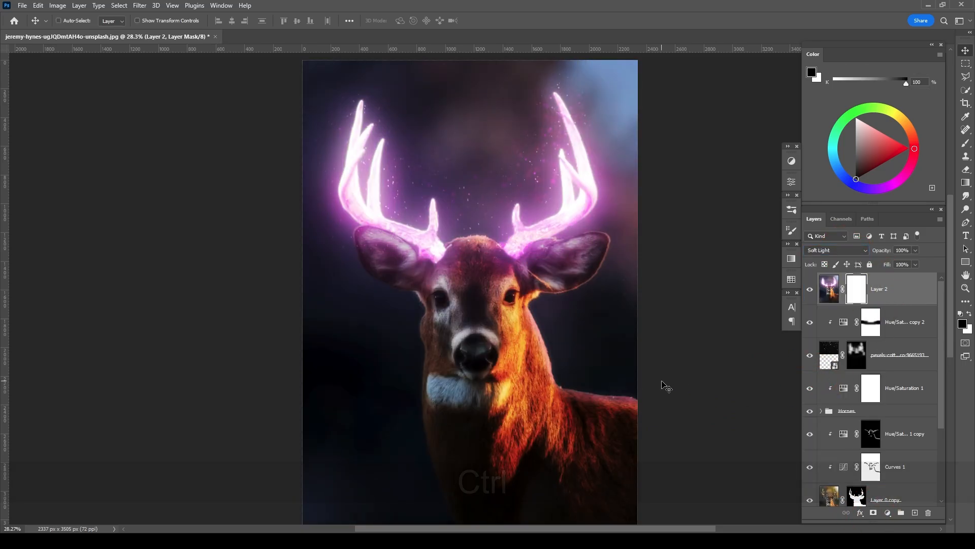
key(ctrl+i)
Step: Reveal the Soft Light glow over the antlers and surrounding background by painting white on its mask with a size 600 brush at 100% flow
key(bracketright)
key(b)
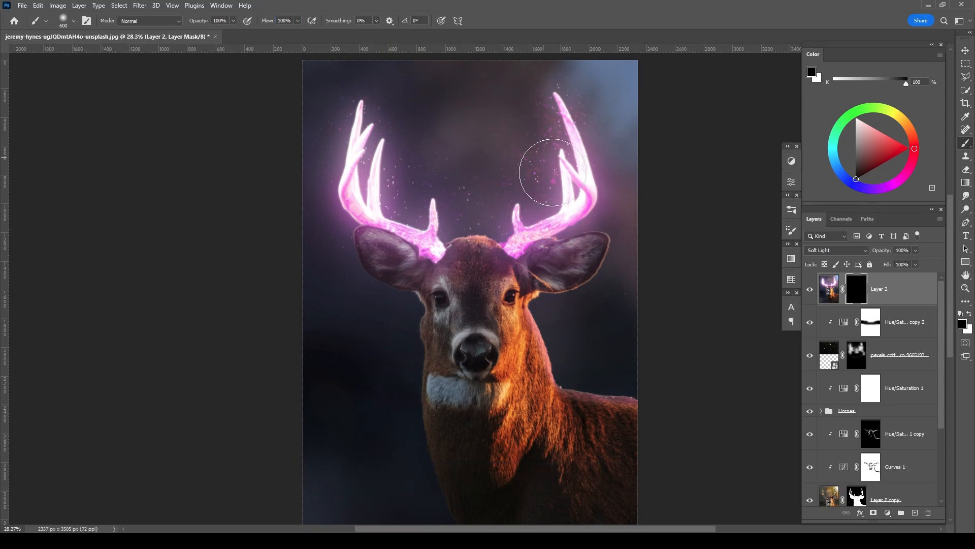
key(x)
mouse_move(519, 222)
mouse_down()
mouse_move(587, 185)
mouse_move(358, 132)
mouse_up()
mouse_move(555, 117)
mouse_down()
mouse_move(559, 153)
mouse_move(338, 76)
mouse_up()
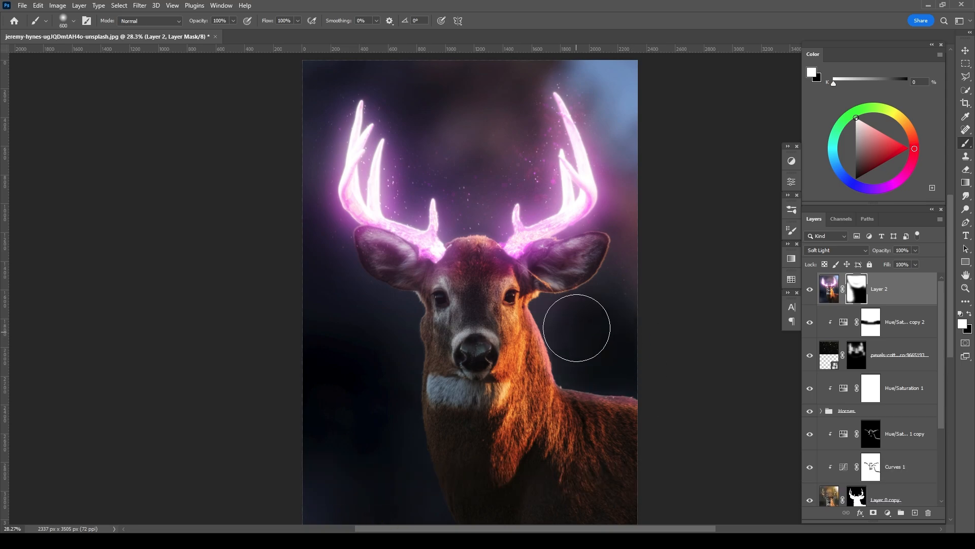
Step: Reveal the Soft Light layer in the background beside the deer's neck and body with a smaller white brush, and deselect all layers
key(bracketleft)
key(bracketleft)
key(bracketleft)
drag(555, 318, 630, 360)
key(bracketright)
scroll(549, 345, down, 1)
scroll(387, 396, down, 1)
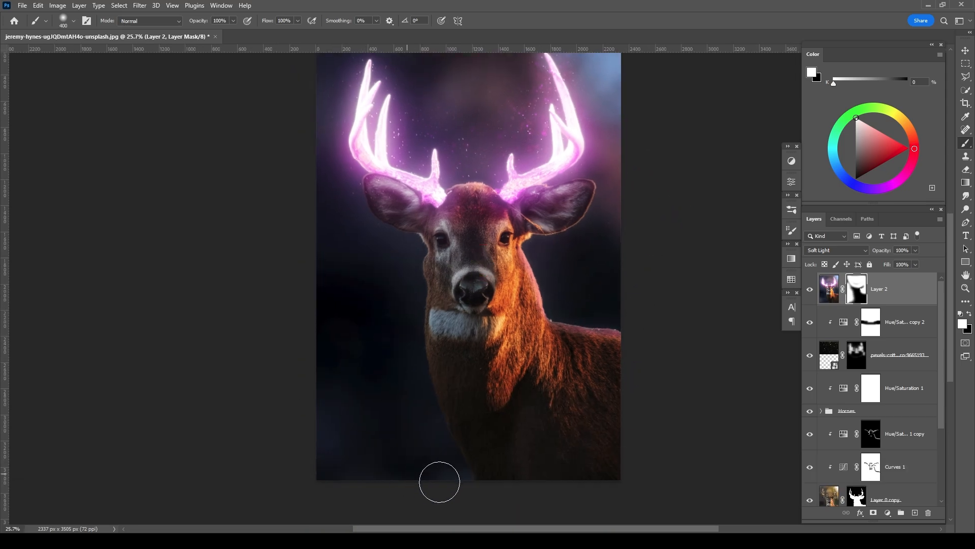
scroll(420, 458, down, 1)
mouse_move(413, 328)
mouse_down()
mouse_move(410, 363)
mouse_move(406, 345)
mouse_up()
key(v)
click(753, 220)
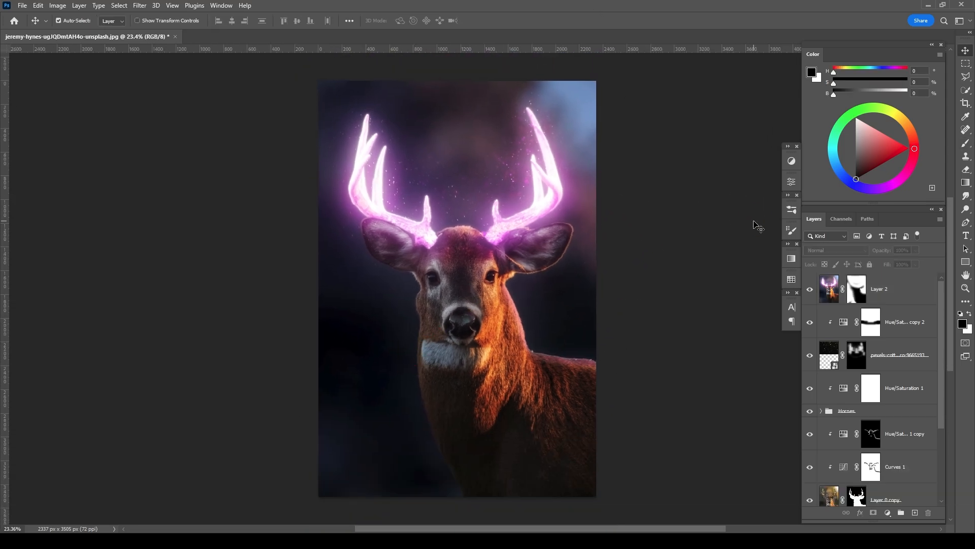